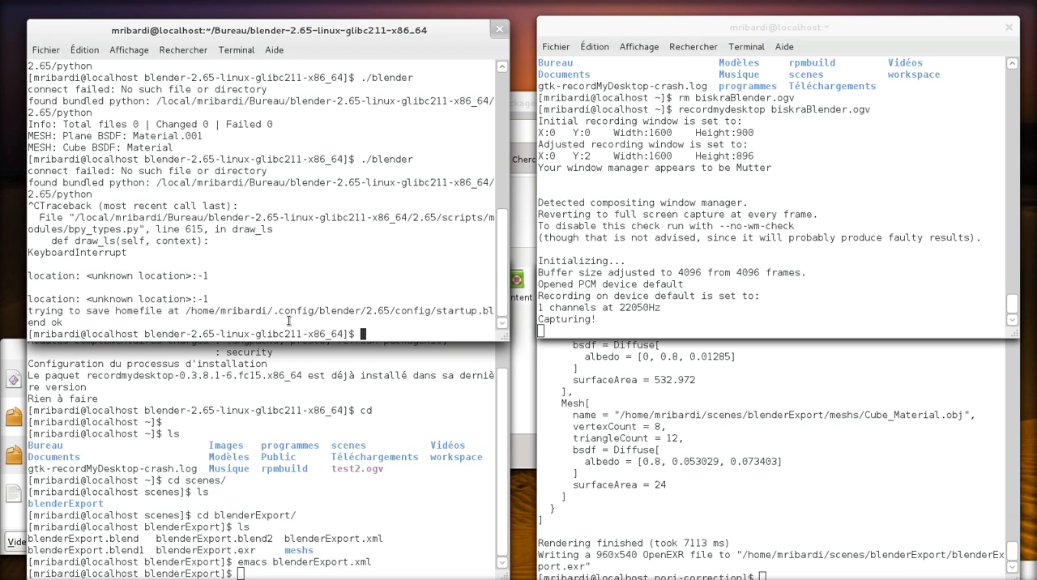
Step: Launch Blender from the terminal with ./blender and dismiss its splash screen
key(Up)
key(Return)
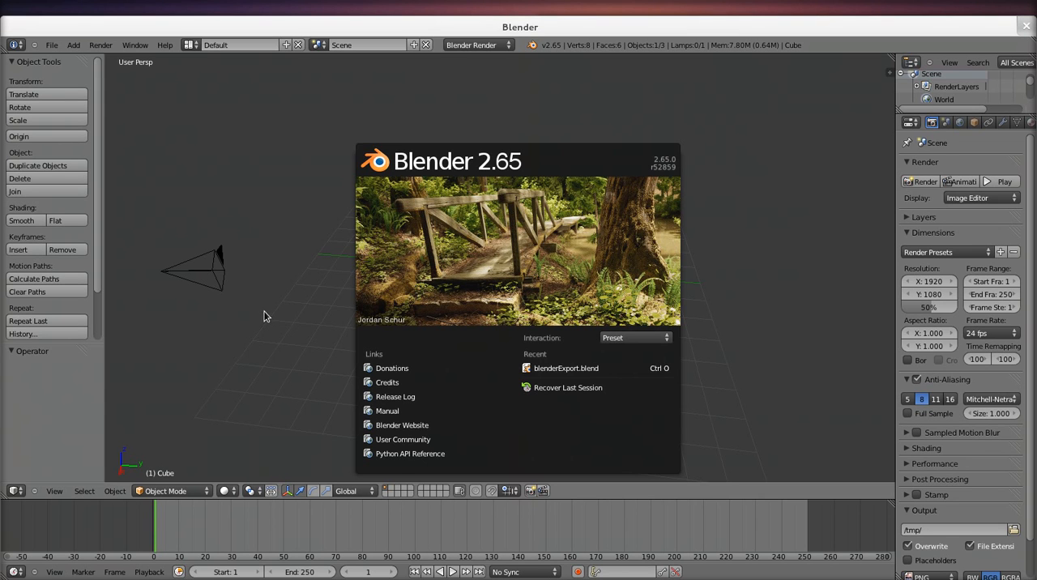
click(284, 251)
Step: Examine the default scene from several angles, selecting the camera, the lamp and the cube in turn
middle_drag(468, 266, 434, 256)
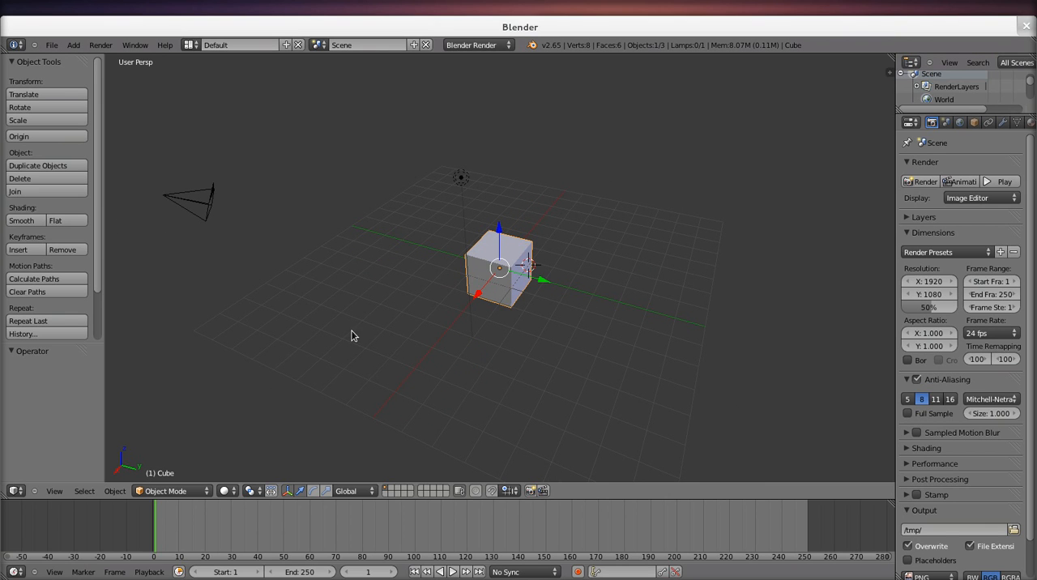
middle_drag(248, 250, 220, 243)
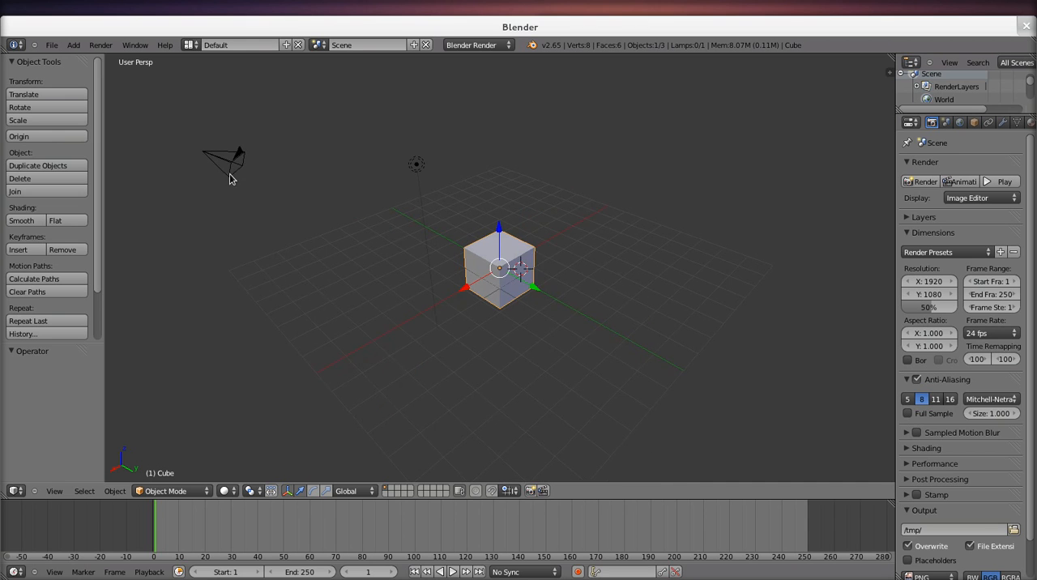
middle_drag(228, 172, 256, 191)
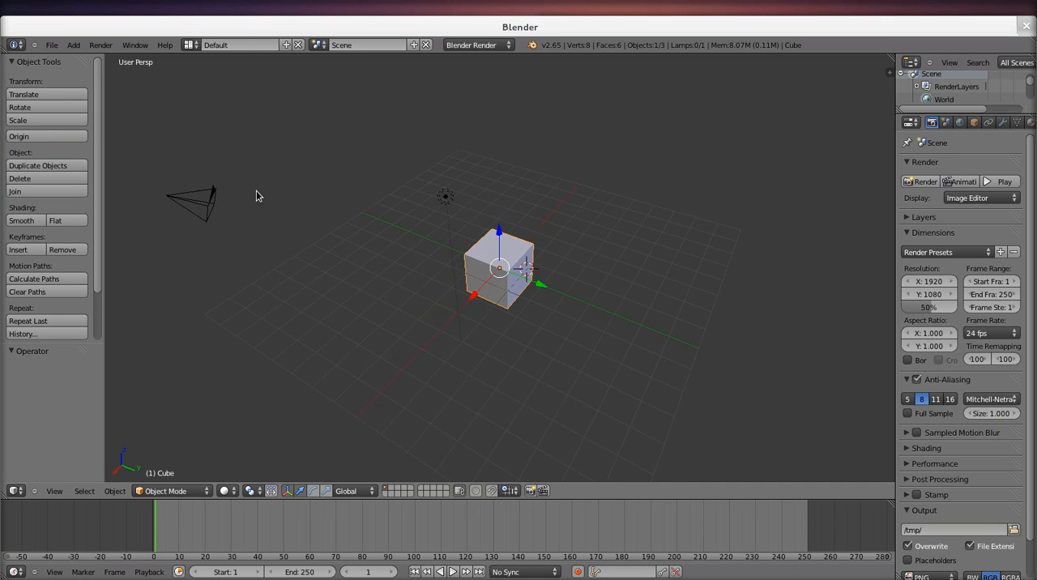
right_click(201, 213)
middle_drag(308, 248, 474, 240)
right_click(486, 188)
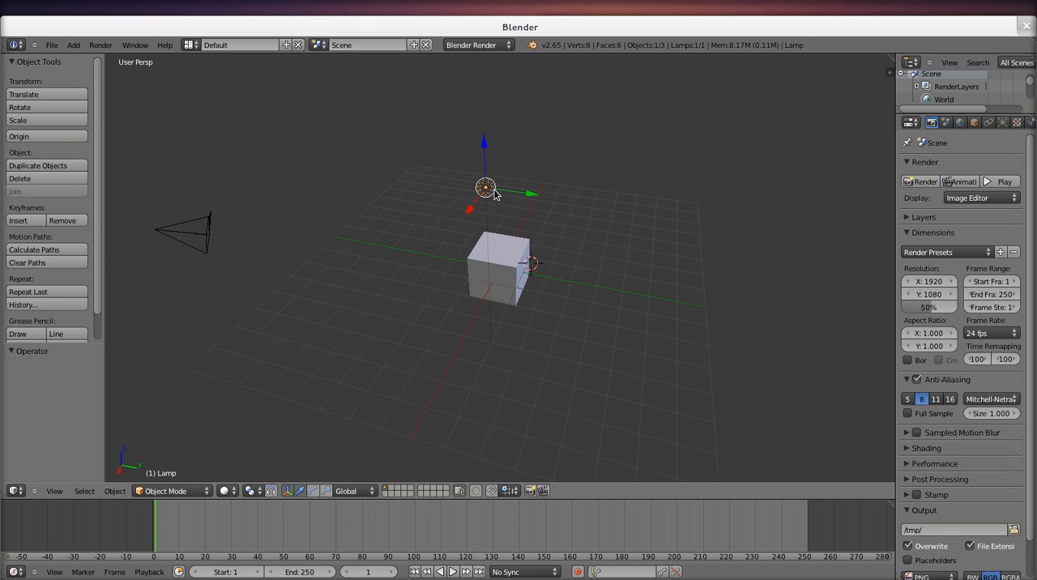
right_click(516, 261)
middle_drag(565, 258, 541, 250)
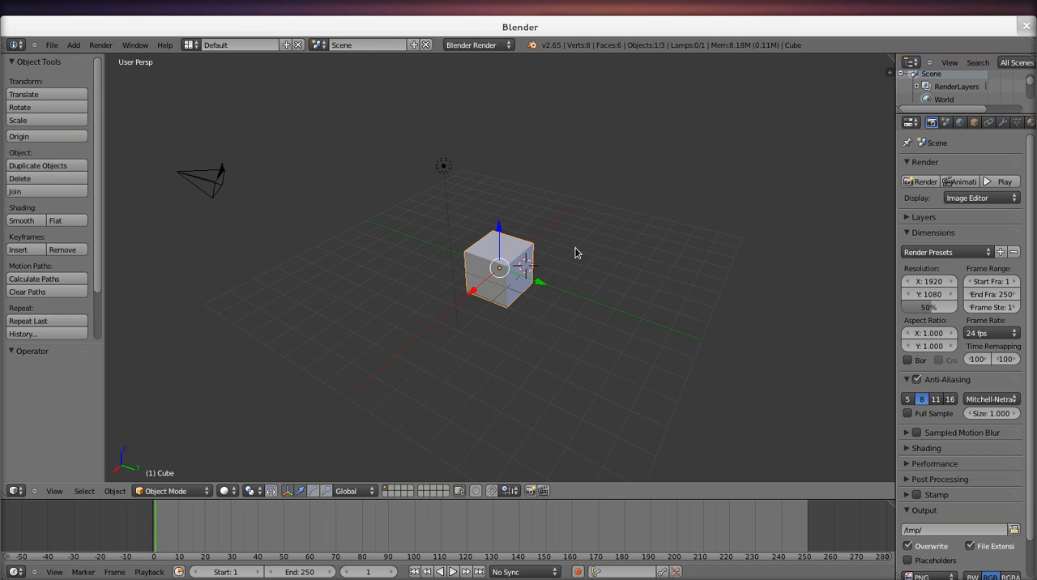
Step: Find "Nori" among the add-ons in User Preferences and enable Import-Export: Export Nori scenes format
click(15, 492)
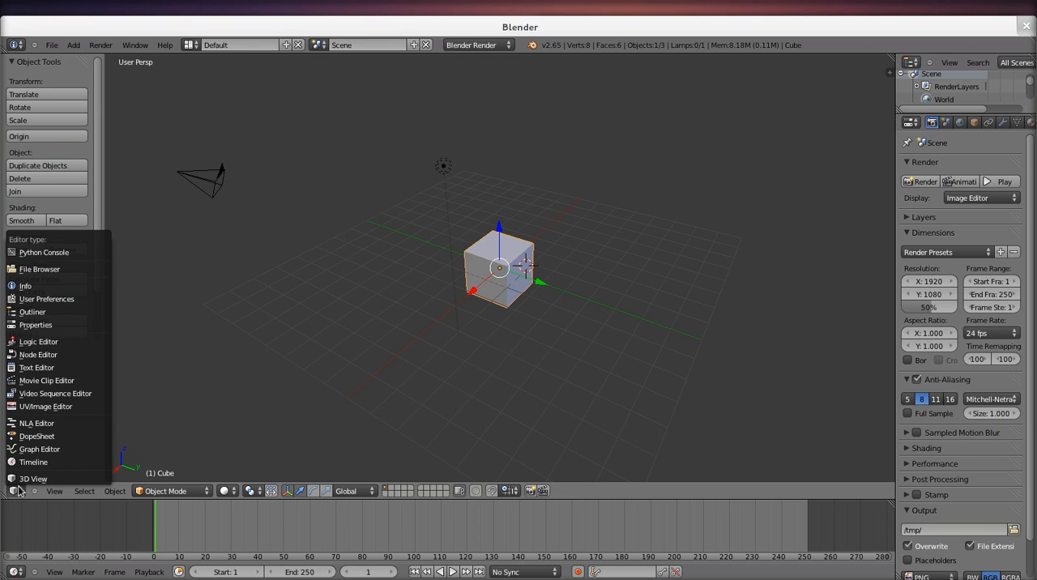
click(62, 301)
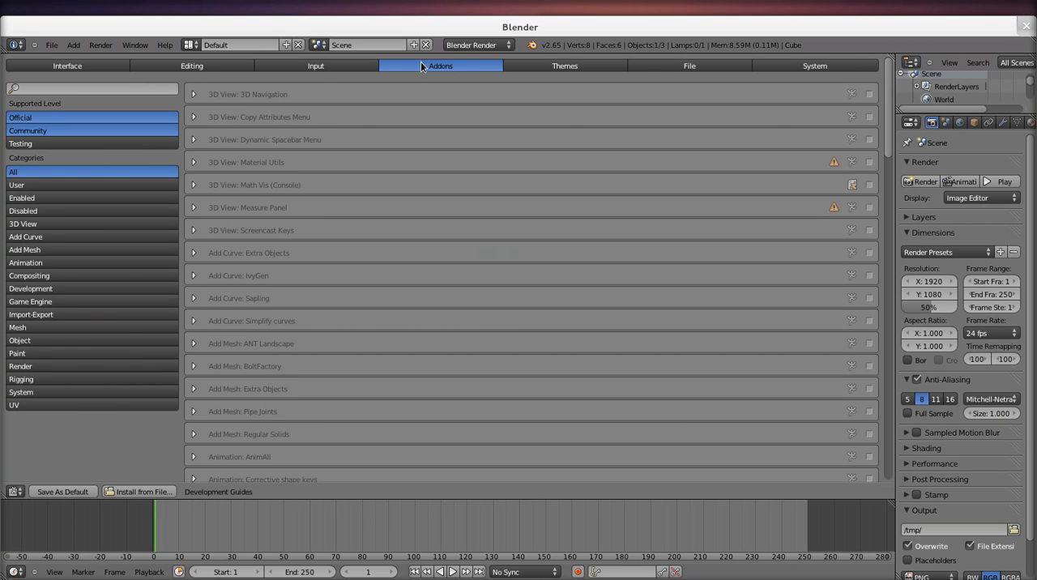
click(104, 89)
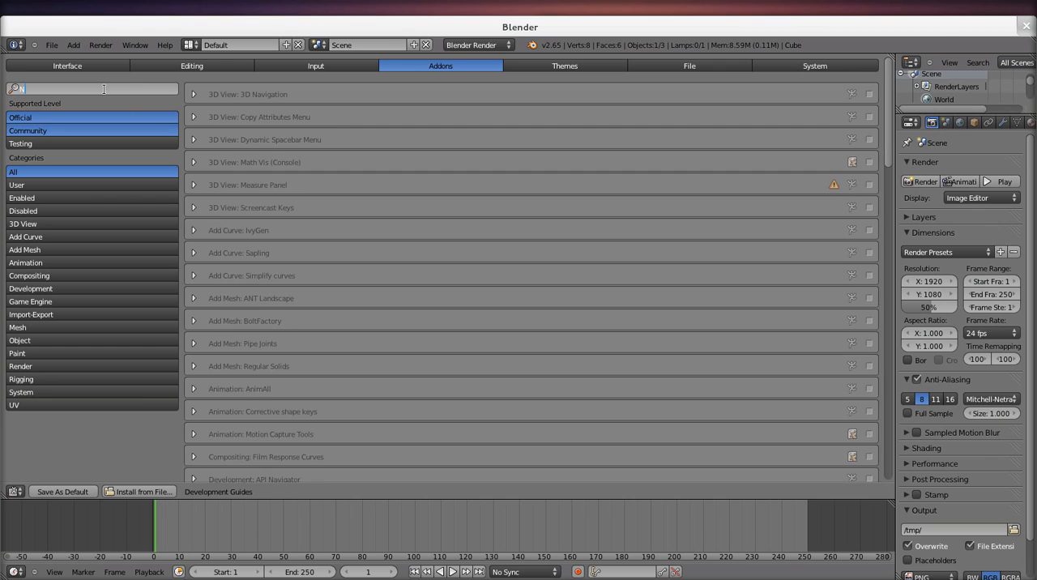
text(Nori)
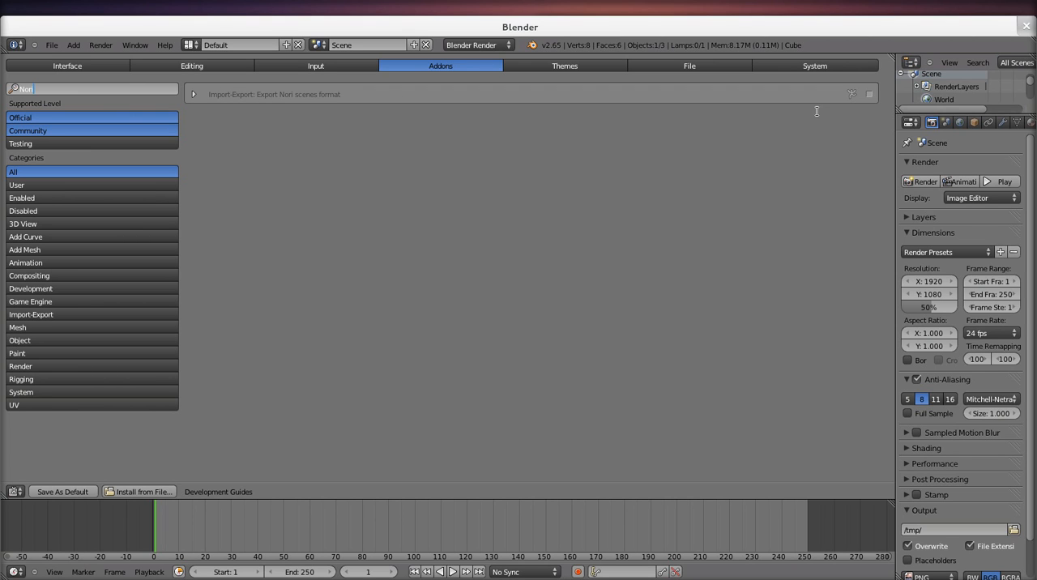
key(Return)
click(871, 97)
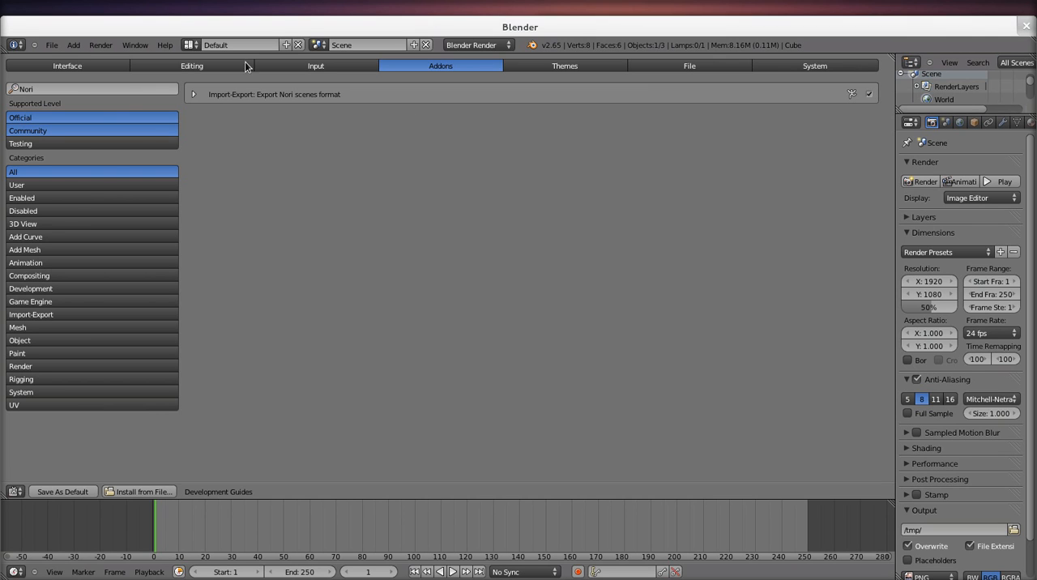
Step: Locate the Export Nori scenes command among the available export formats
click(51, 47)
mouse_move(126, 260)
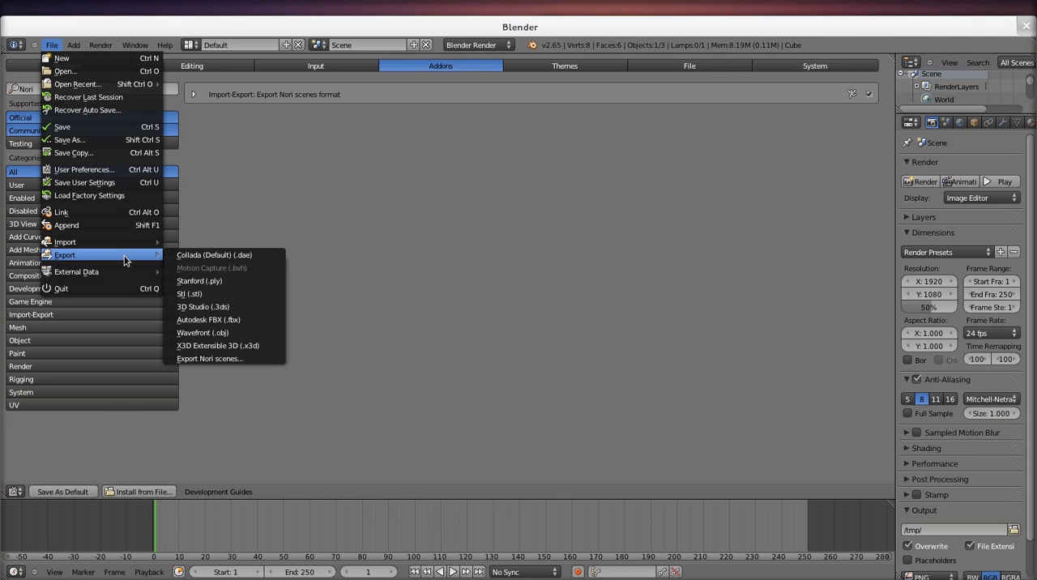
click(230, 362)
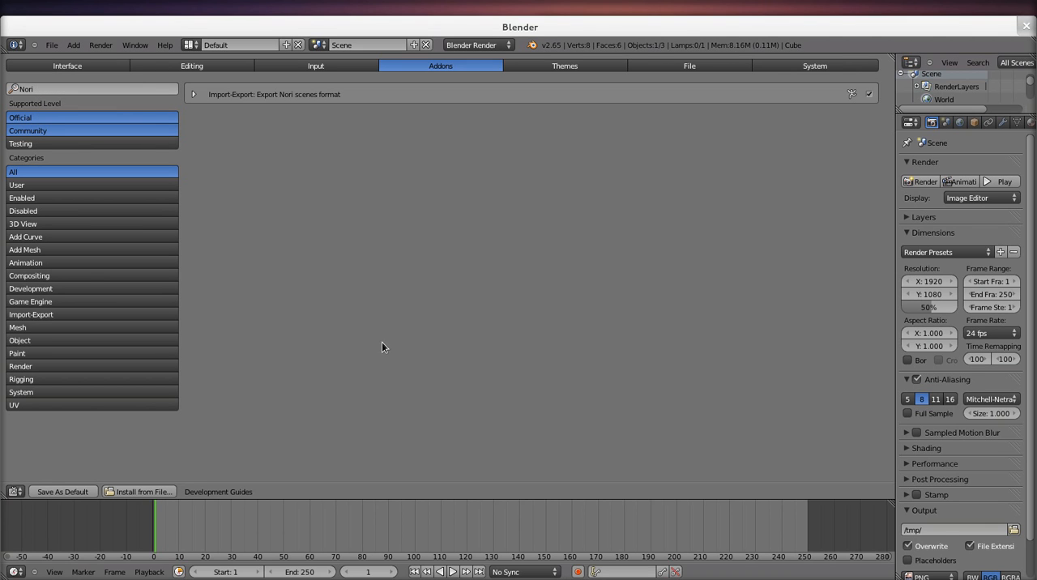
Step: Change the preferences area back to the 3D View showing the cube
click(15, 492)
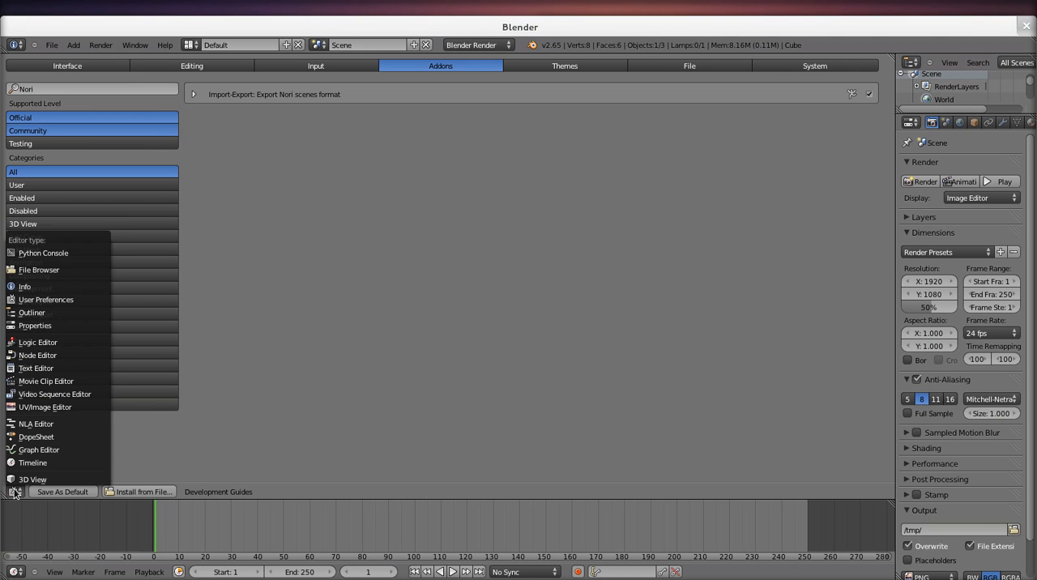
click(25, 479)
middle_drag(470, 340, 398, 336)
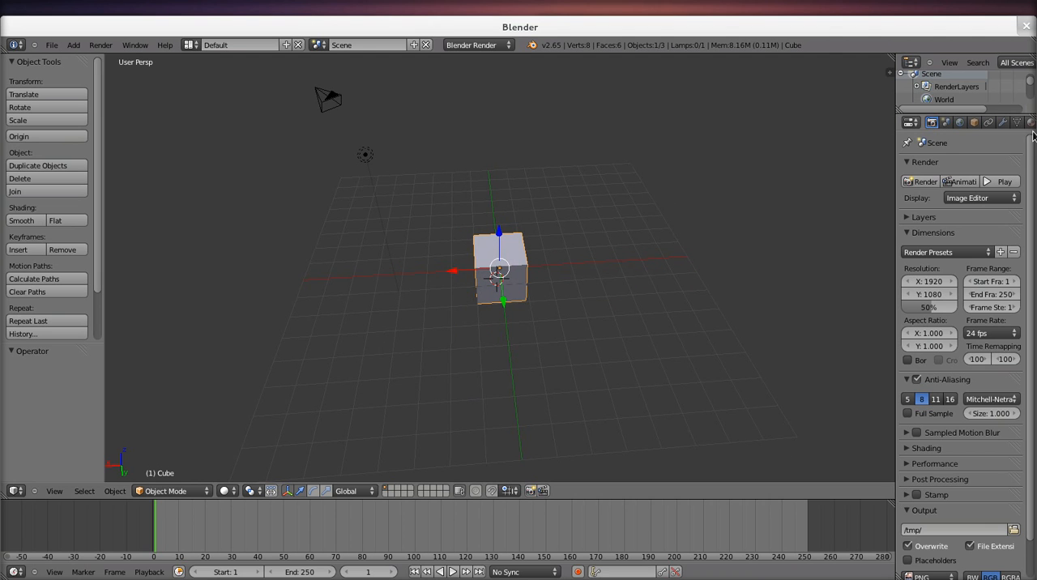
middle_drag(838, 165, 615, 243)
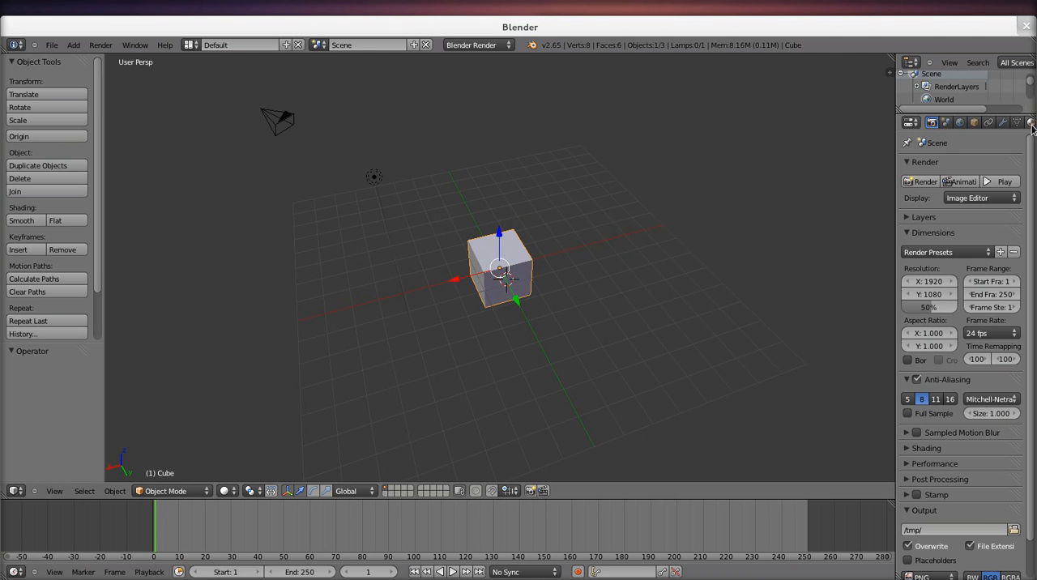
Step: Set the diffuse colour of the cube's material to a light salmon red
click(1031, 124)
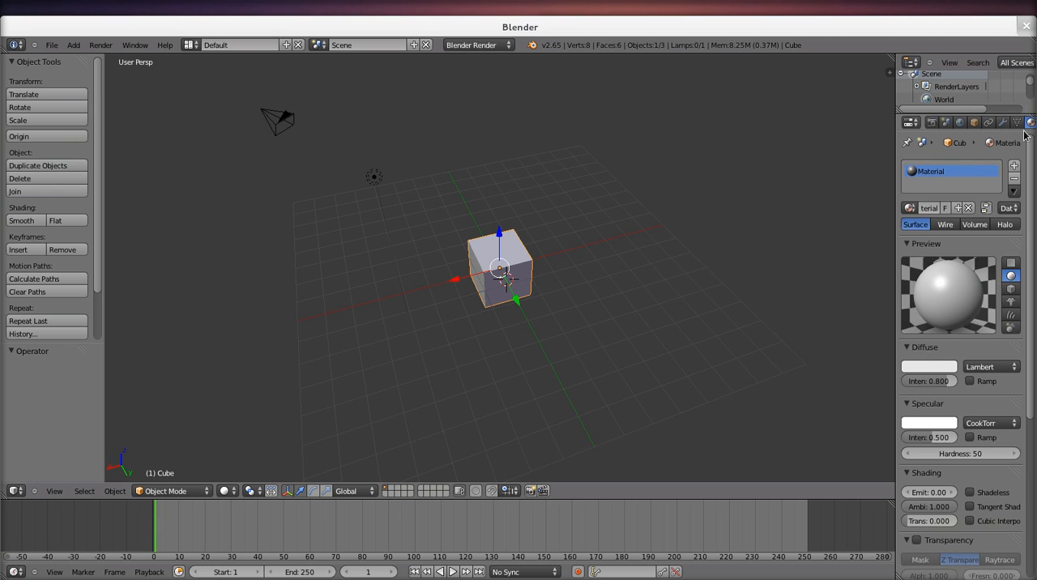
click(929, 373)
mouse_move(897, 267)
mouse_down()
mouse_move(889, 292)
mouse_move(891, 272)
mouse_up()
middle_drag(769, 235, 592, 203)
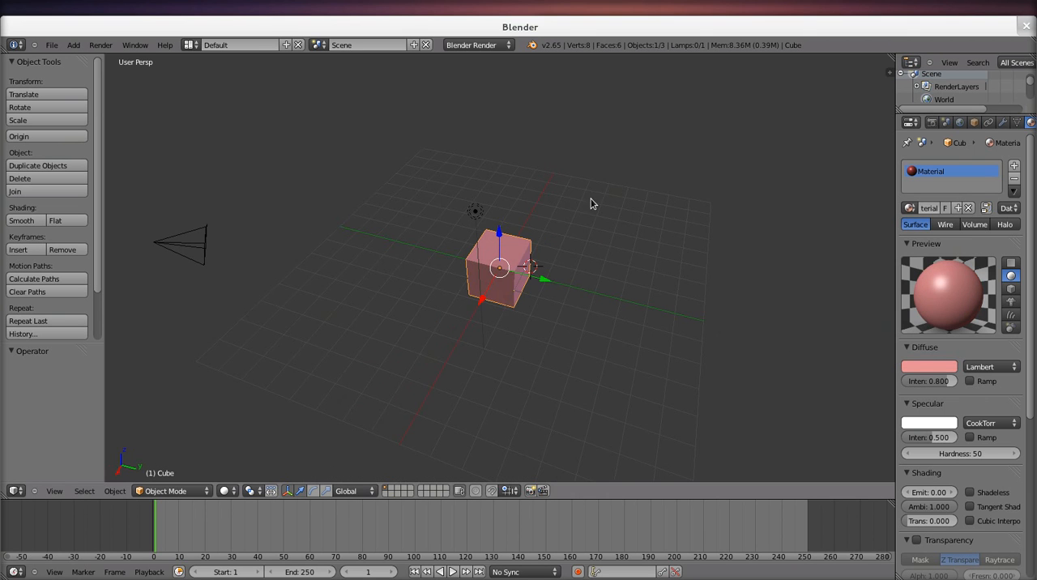
Step: Save the scene as blenderExport.blend in the blenderExport folder, overwriting the existing file
click(52, 45)
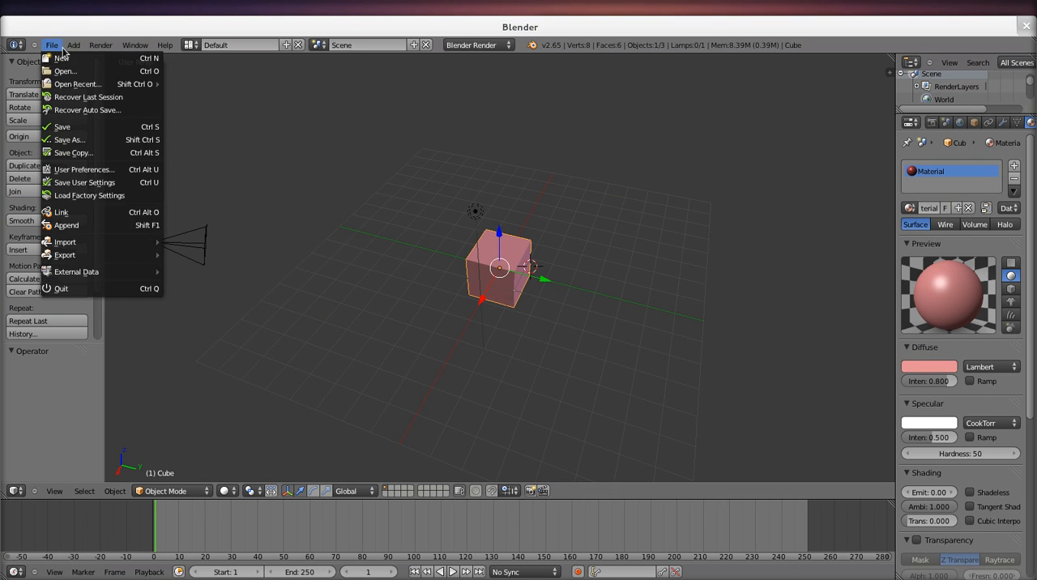
click(111, 141)
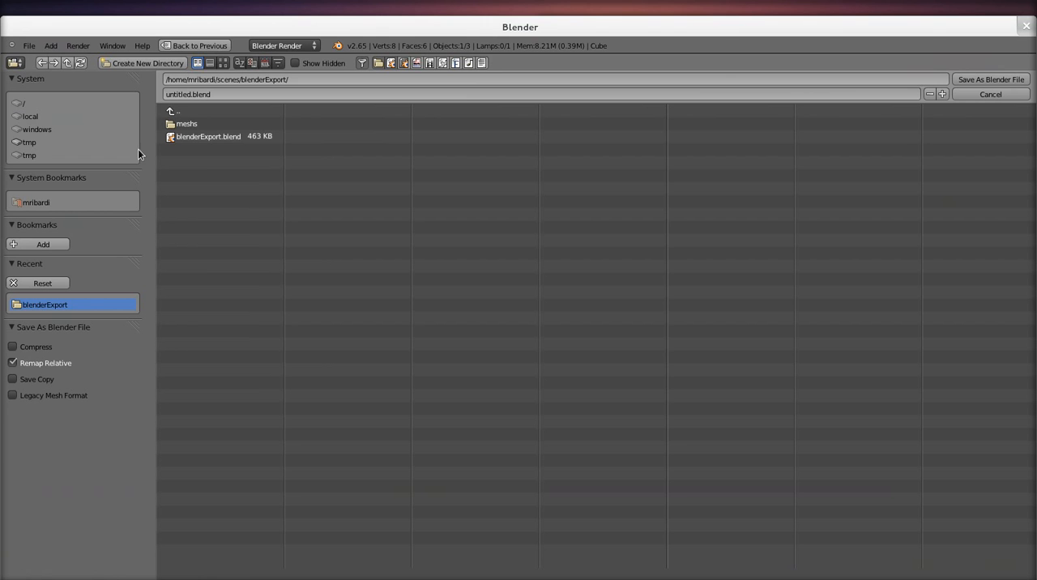
click(209, 137)
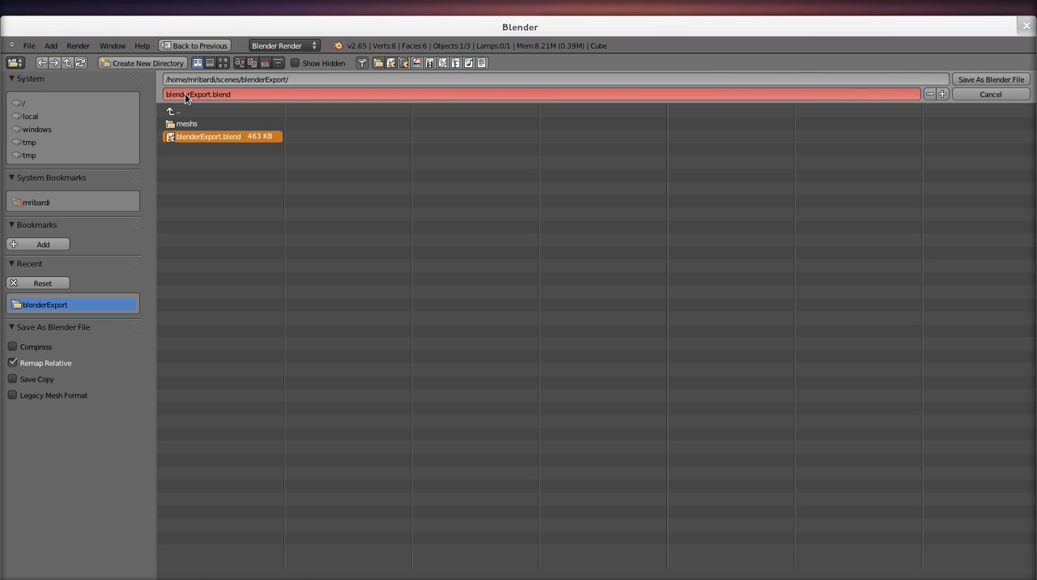
click(976, 81)
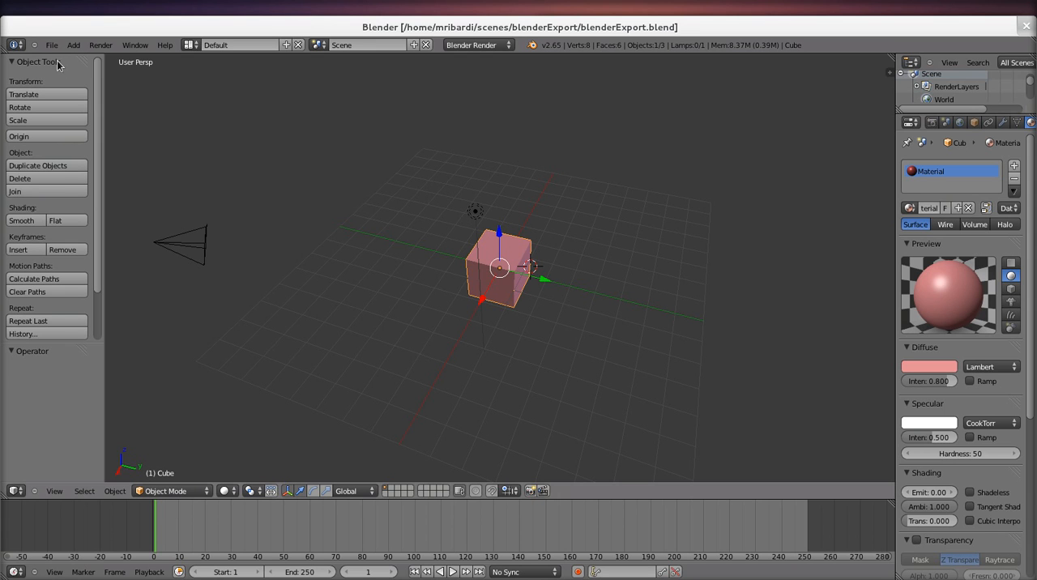
Step: Export the scene in Nori format as blenderExport.xml to the blenderExport folder, overwriting the existing file
middle_drag(251, 171, 248, 295)
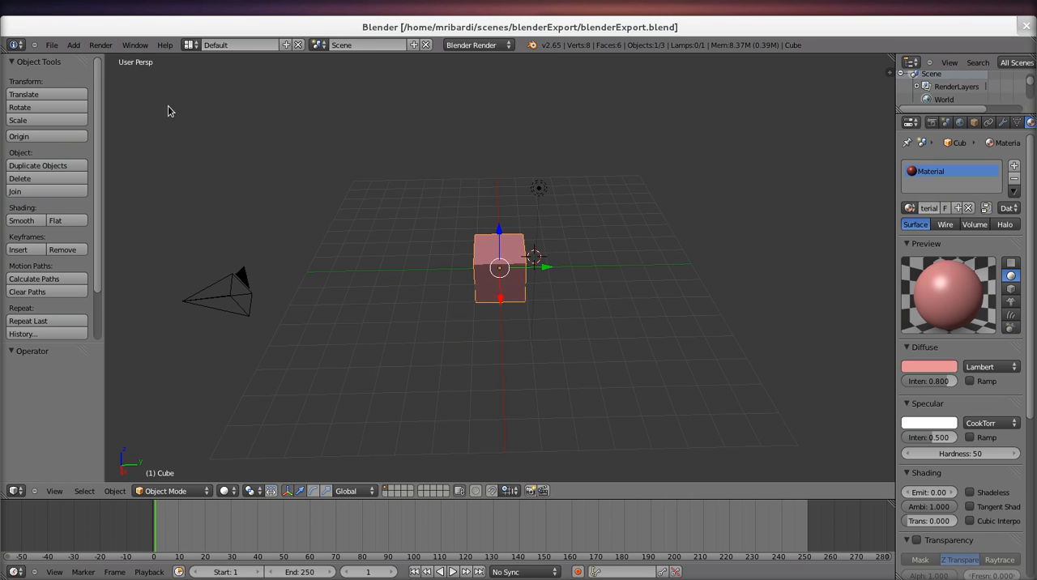
click(51, 47)
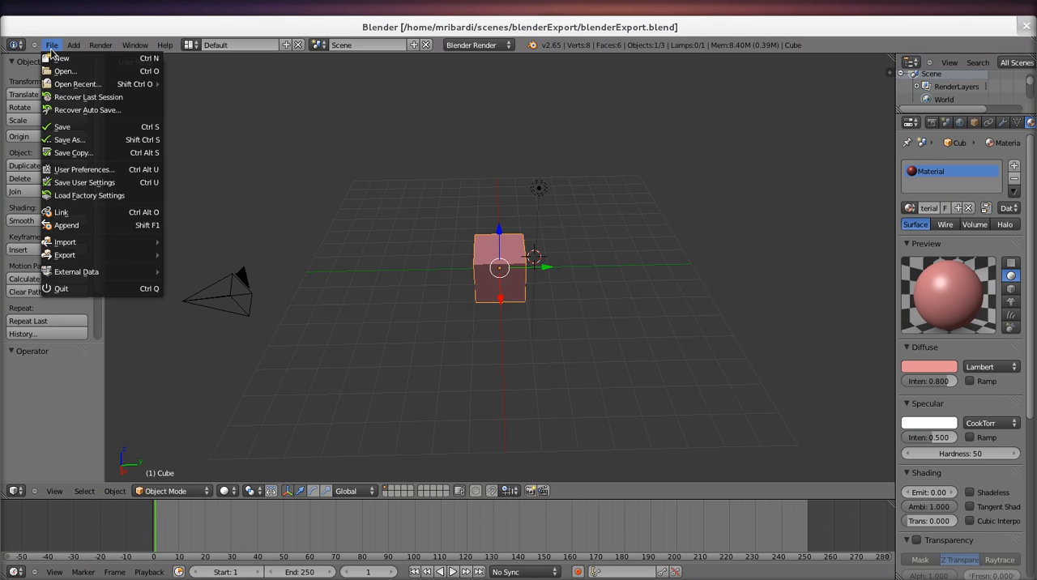
mouse_move(97, 255)
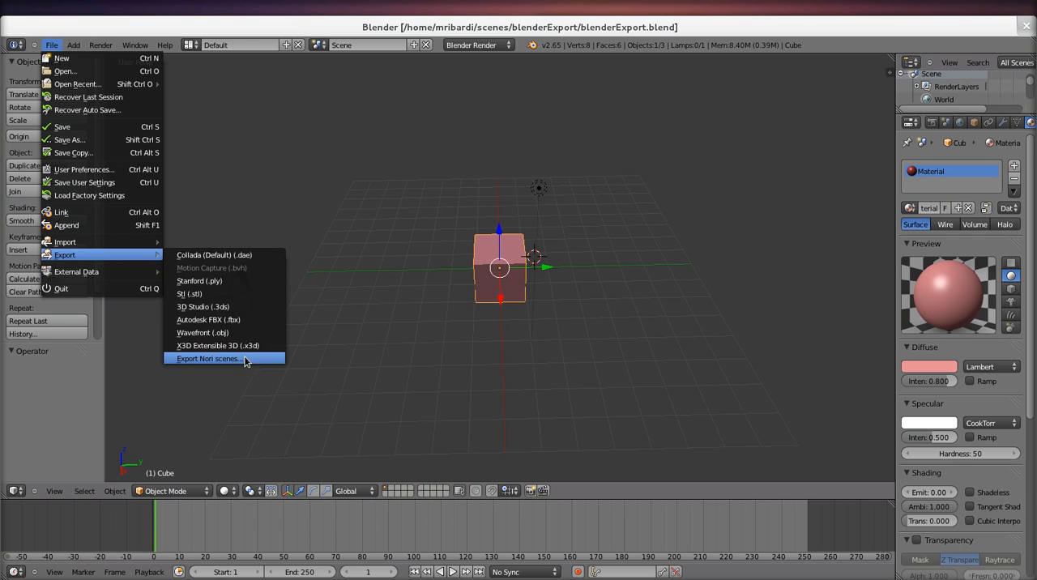
click(209, 358)
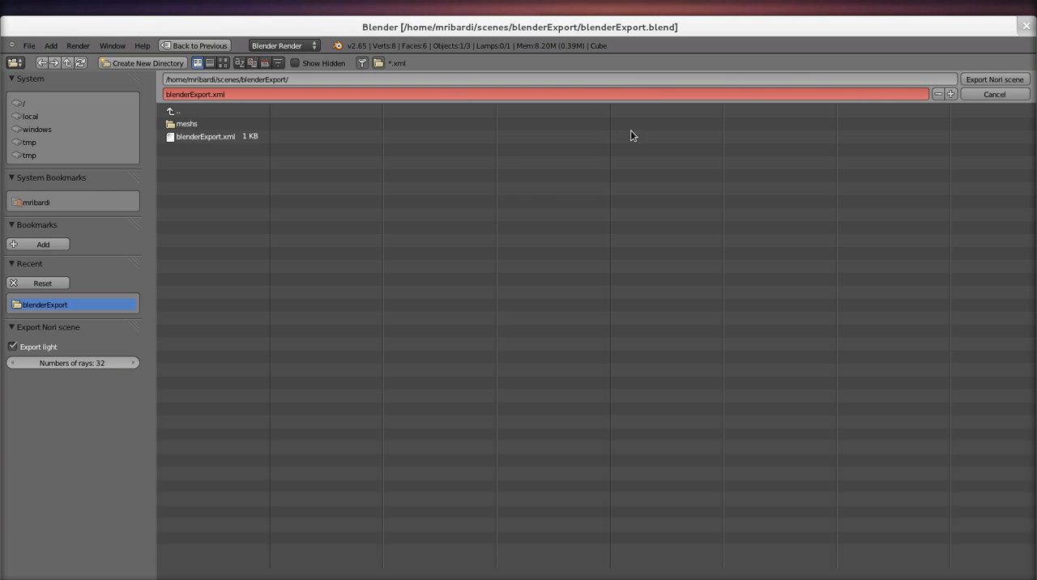
click(979, 81)
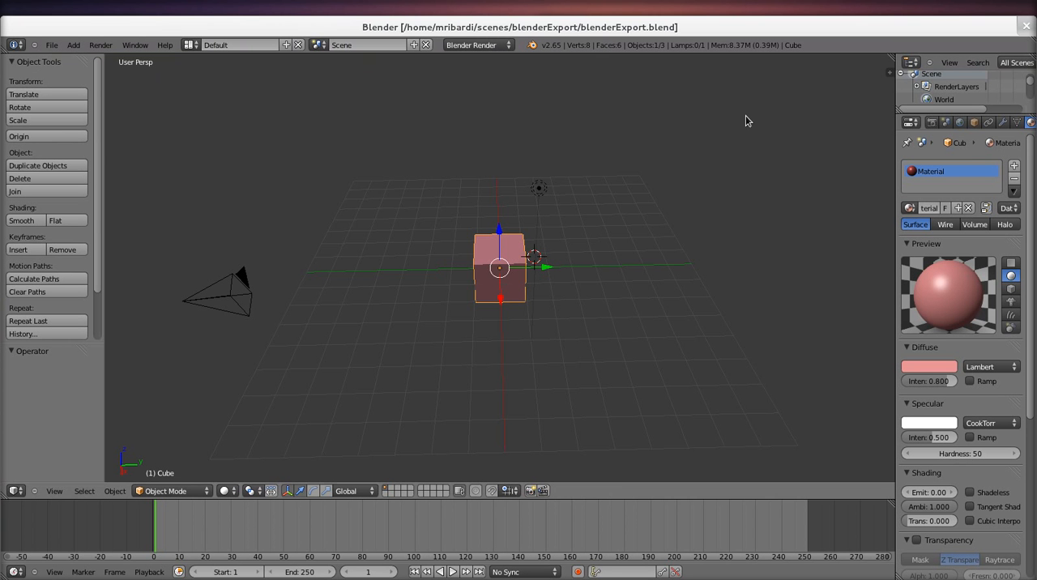
Step: Render the export with ./nori ~/scenes/blenderExport/blenderExport.xml in the nori-correction terminal, and raise the exposure in the Nori viewer before closing it
key(alt+Tab)
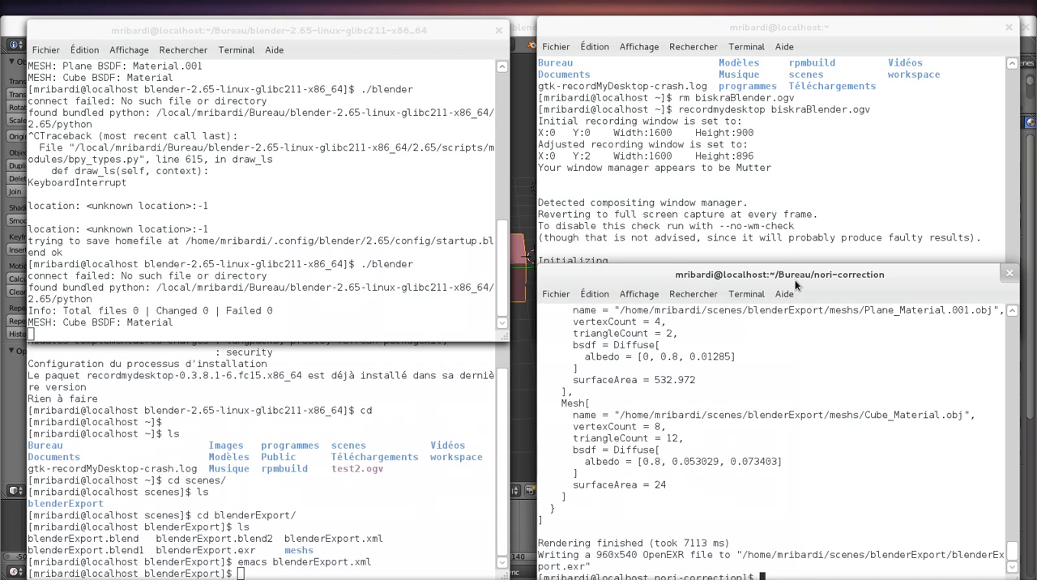
drag(780, 272, 753, 200)
key(Up)
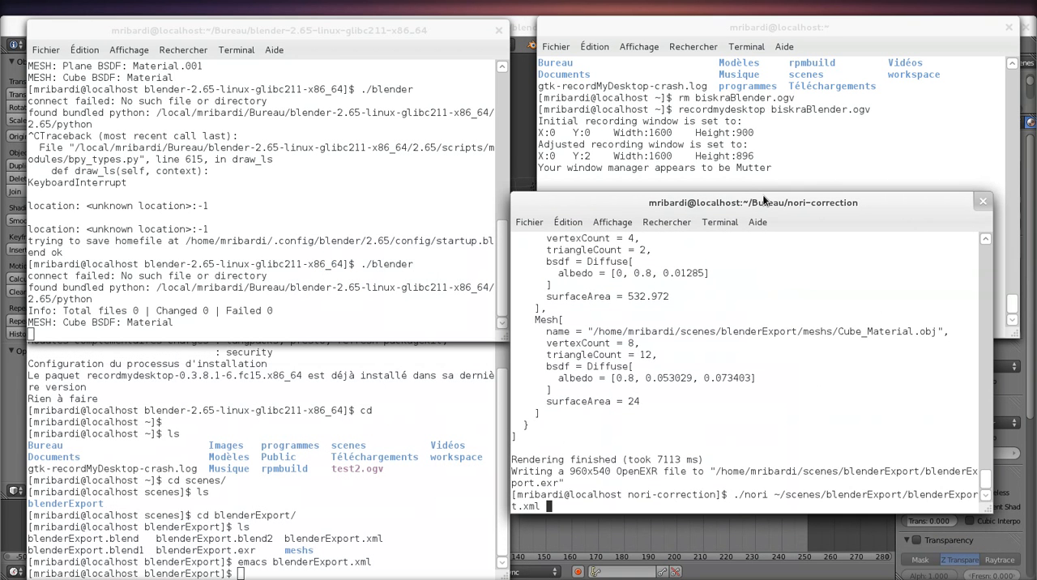
key(Return)
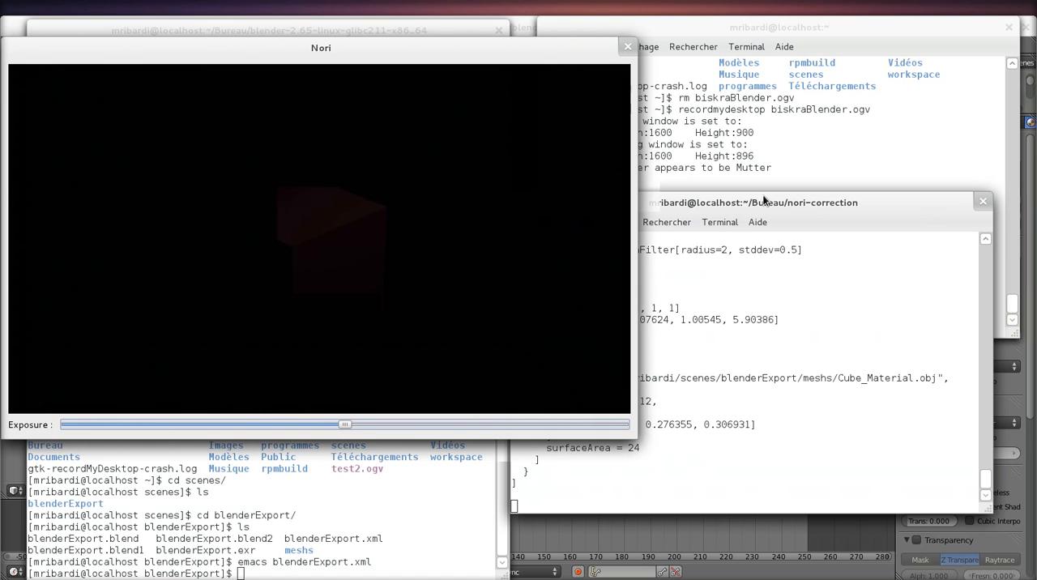
drag(344, 423, 500, 424)
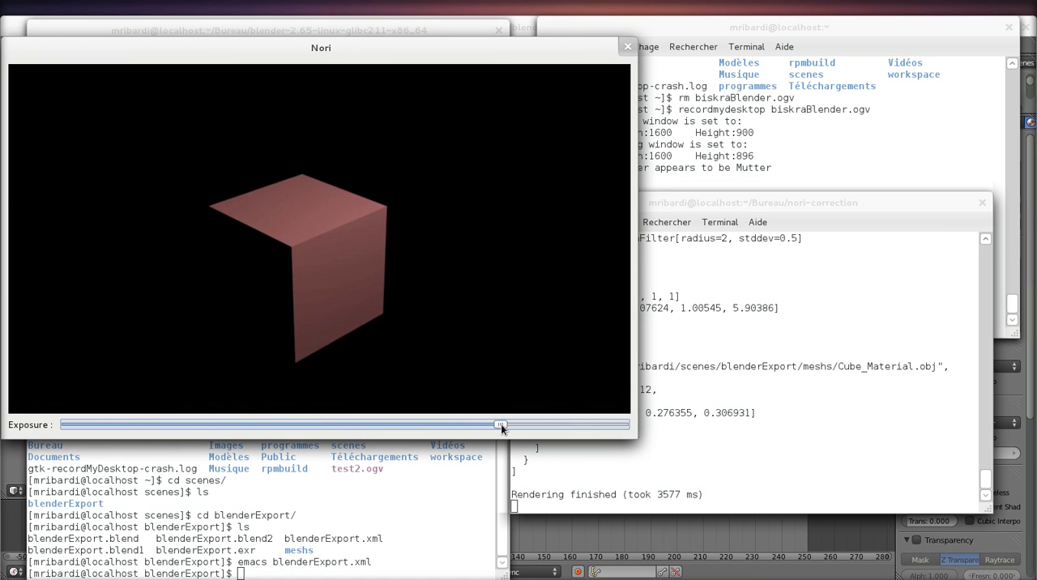
click(629, 46)
Step: In Blender, add a mesh plane to the scene and move it down about 2.34 units along Z
key(alt+Tab)
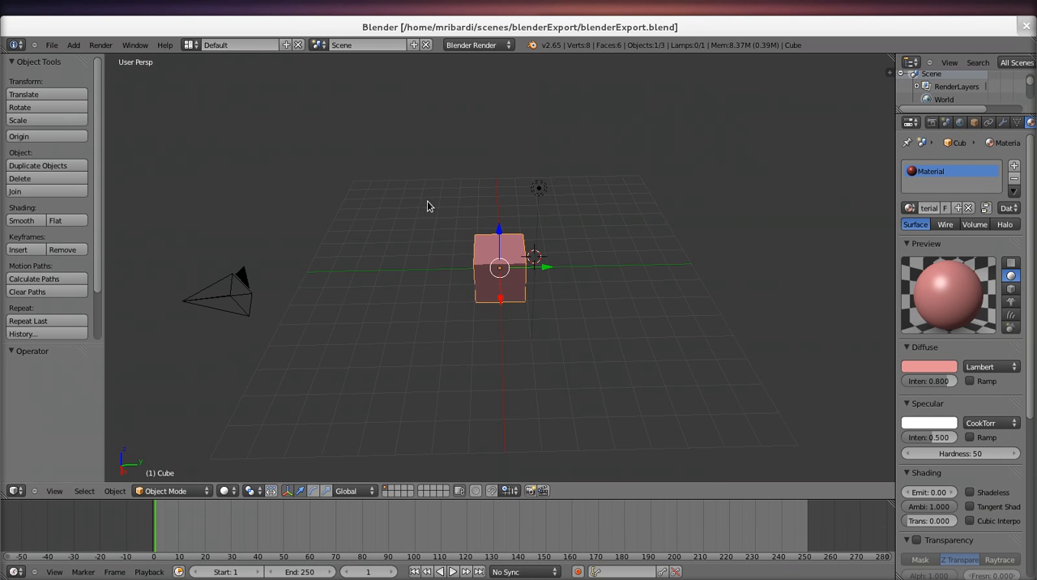
click(72, 45)
mouse_move(84, 57)
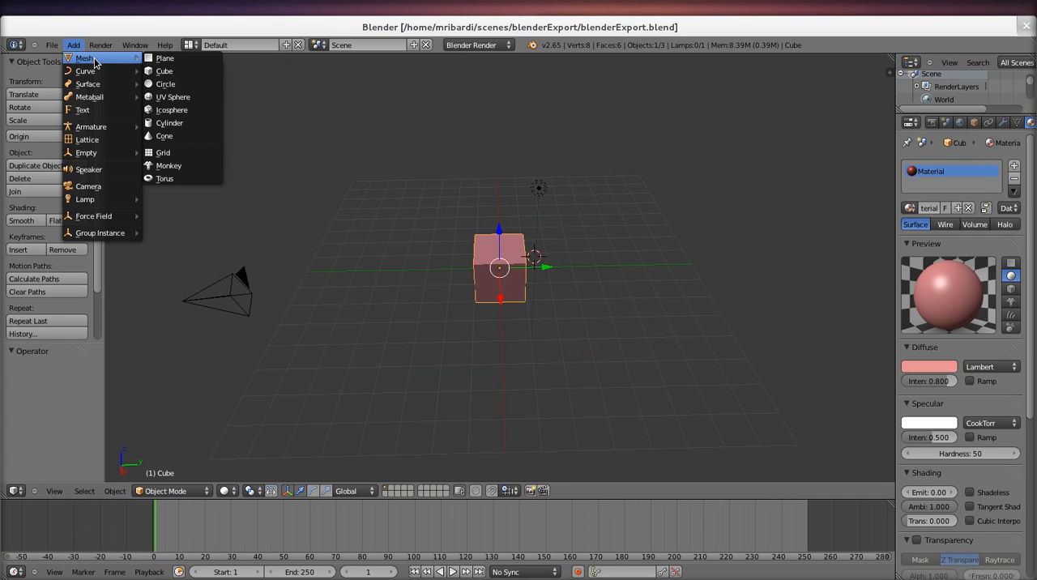
click(166, 58)
key(g)
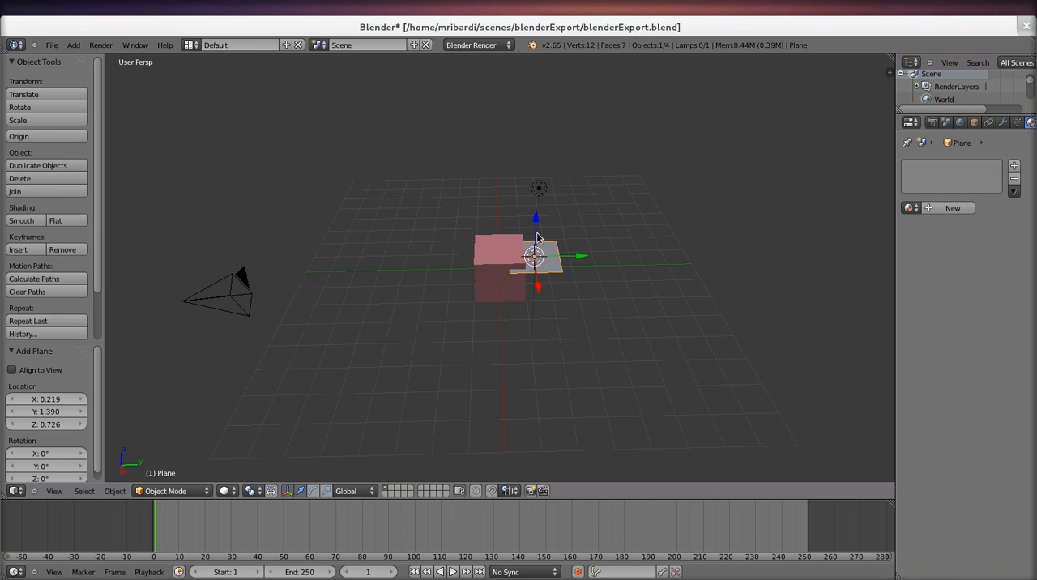
key(z)
click(540, 312)
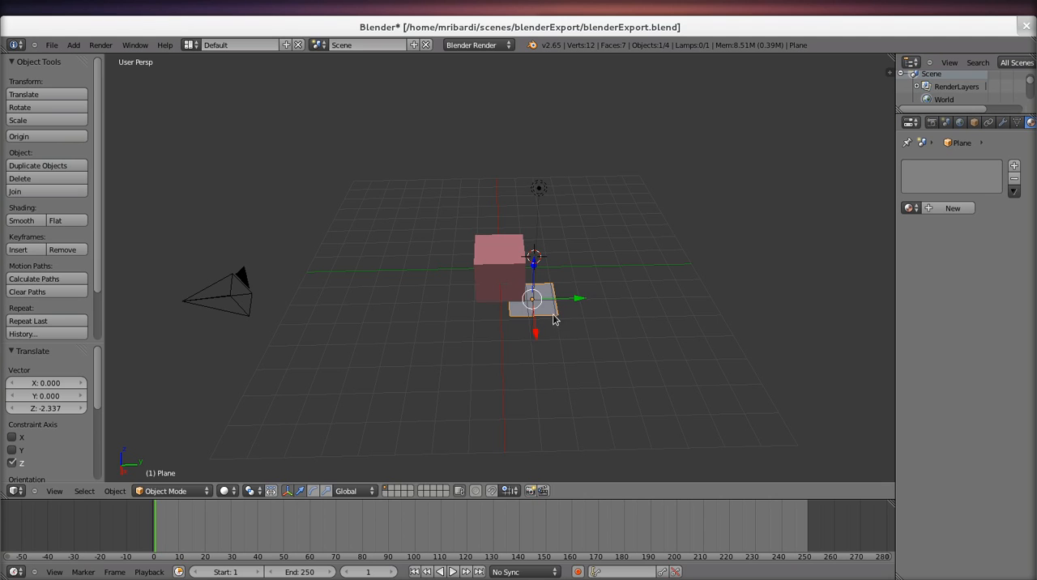
Step: Scale the plane up beyond the edges of the grid and centre it beneath the cube along X and Y
key(s)
click(716, 393)
drag(581, 302, 550, 292)
drag(507, 325, 503, 312)
Step: Add a new material to the plane and set its diffuse colour to green
click(953, 208)
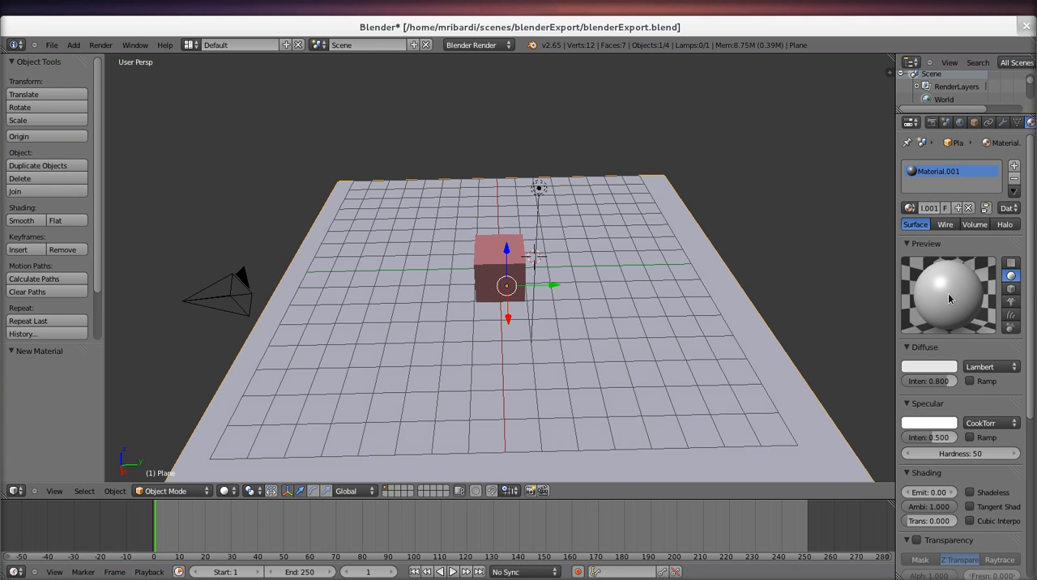
click(949, 371)
click(873, 236)
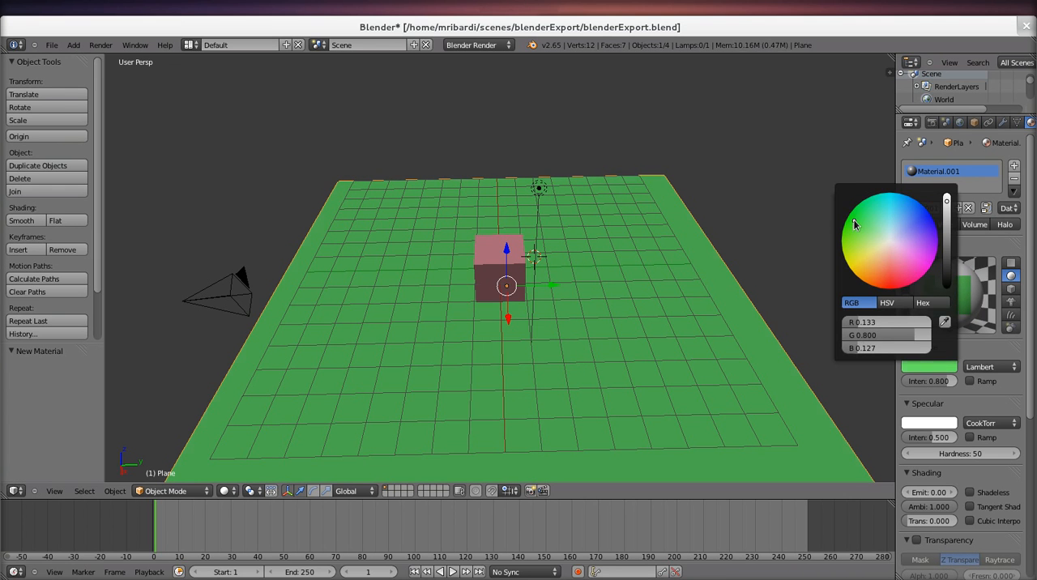
Step: Save the scene over blenderExport.blend and export it in Nori format as blenderExport.xml, with light export enabled and 32 rays
key(ctrl+s)
click(415, 173)
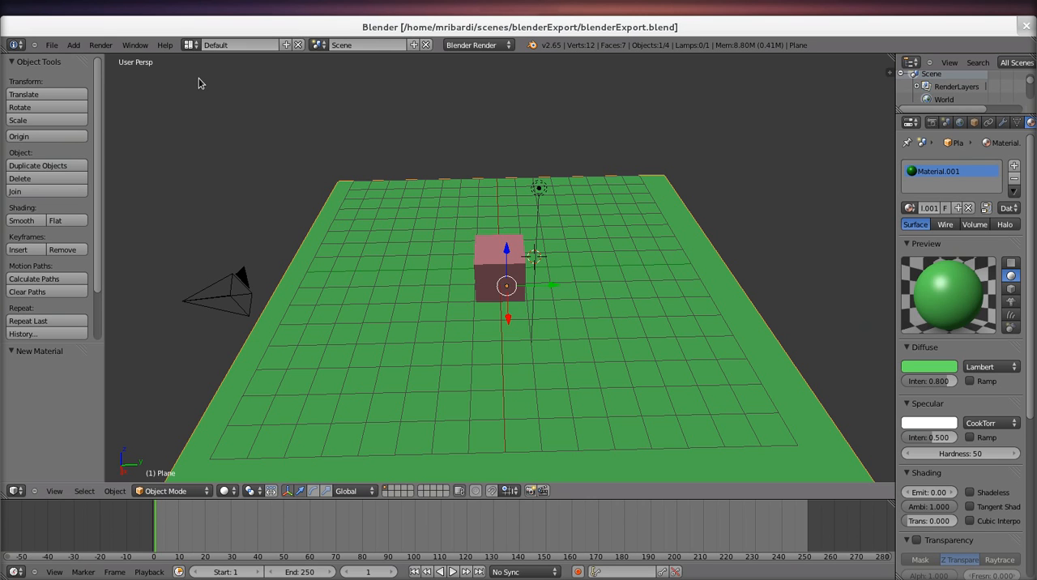
click(51, 44)
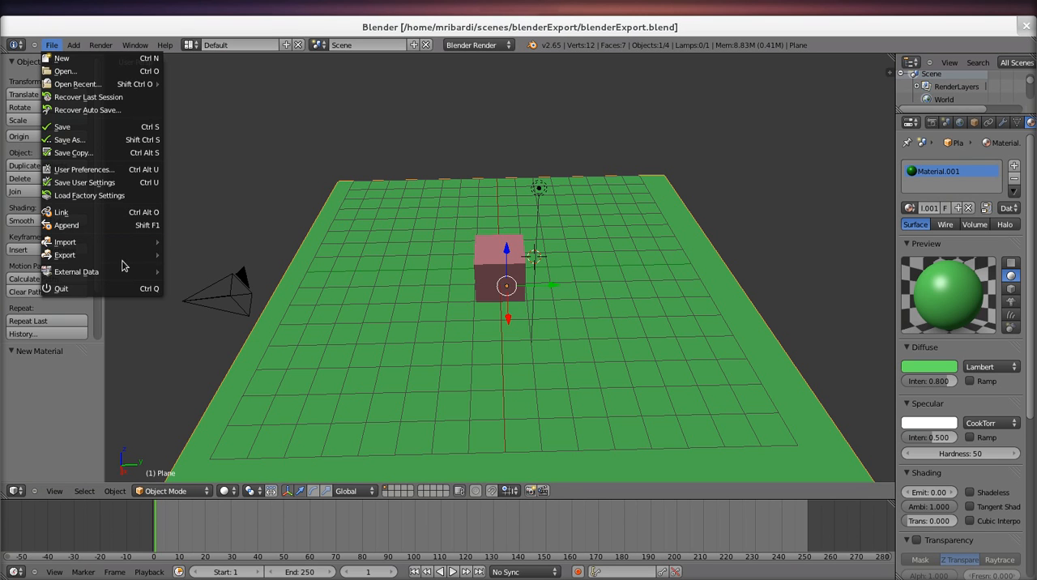
mouse_move(120, 256)
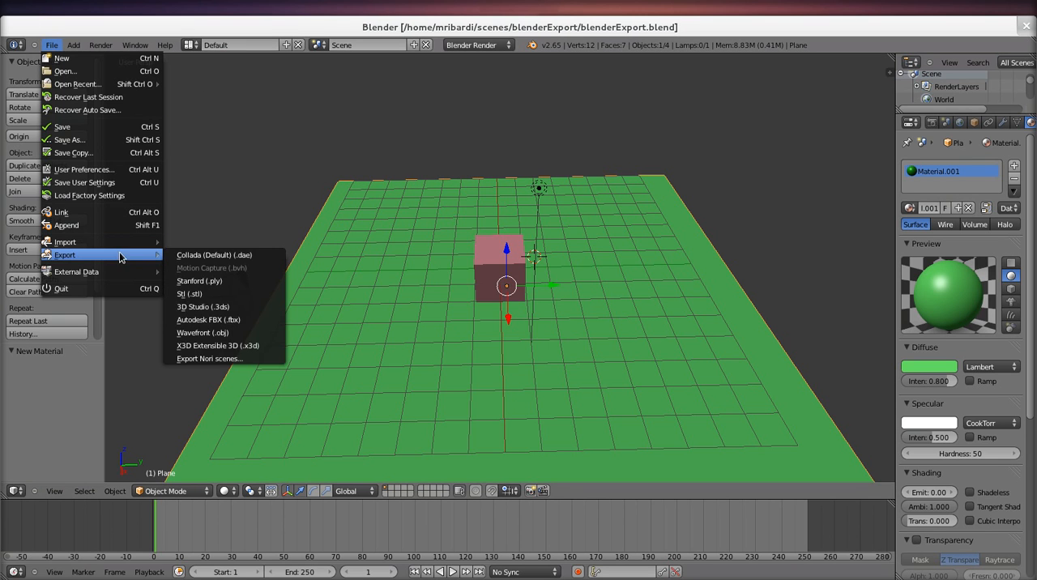
click(244, 359)
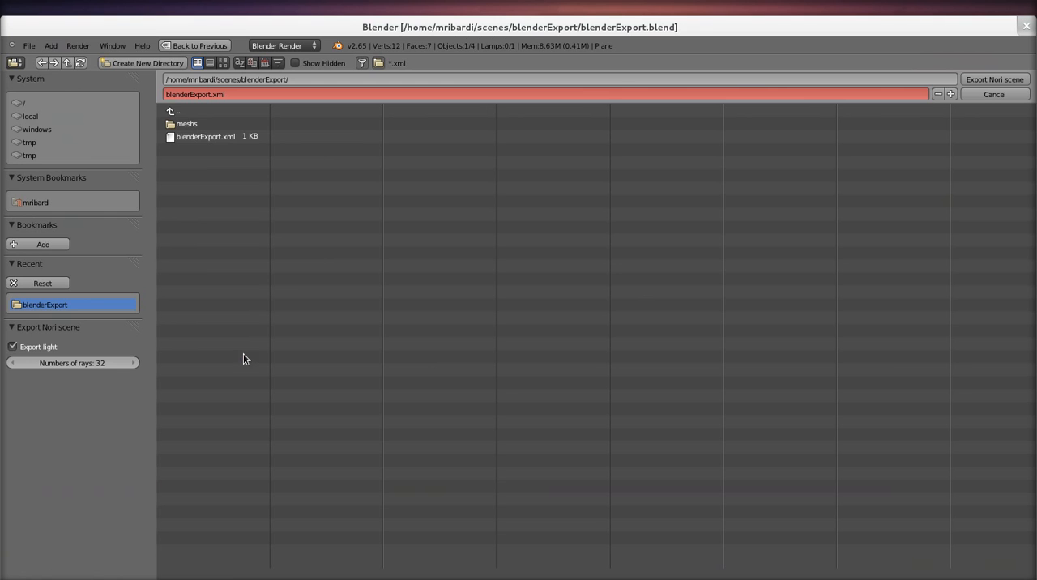
click(994, 80)
Step: Switch to the nori-correction terminal, rerun the Nori render of blenderExport.xml, and raise the exposure strongly in the Nori viewer
key(alt+Tab)
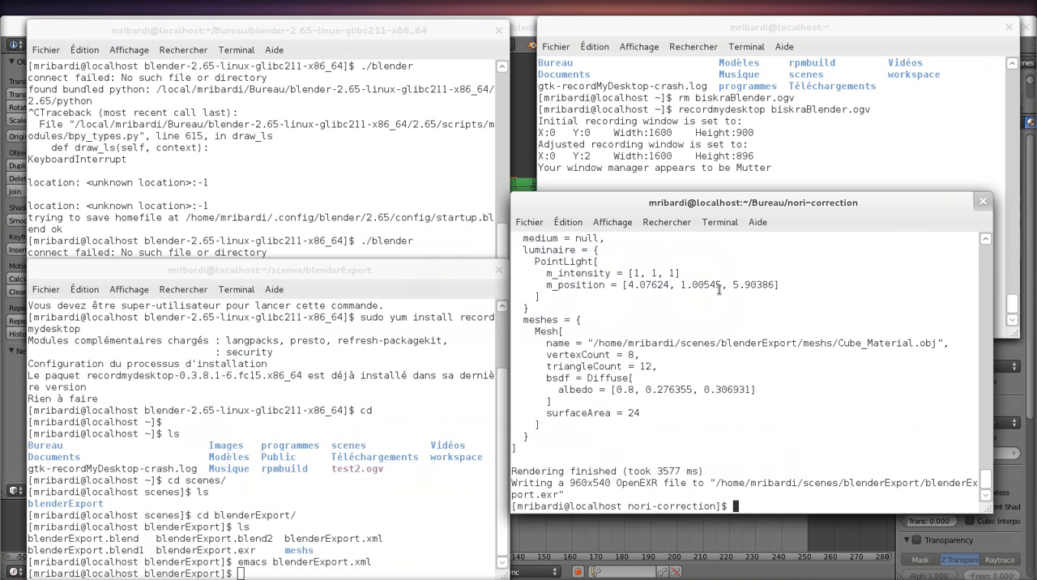
key(Up)
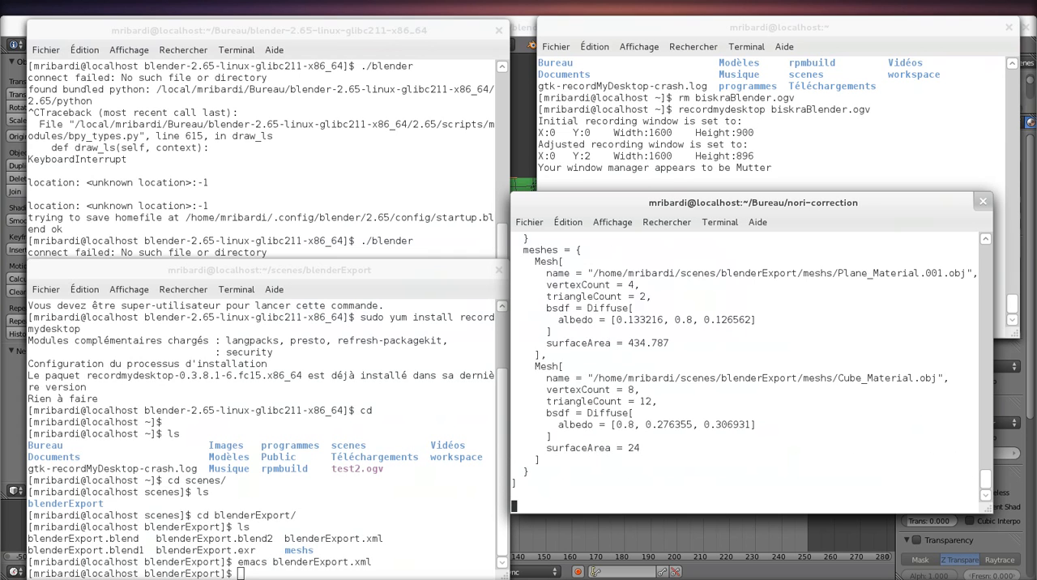
key(Return)
drag(344, 424, 489, 422)
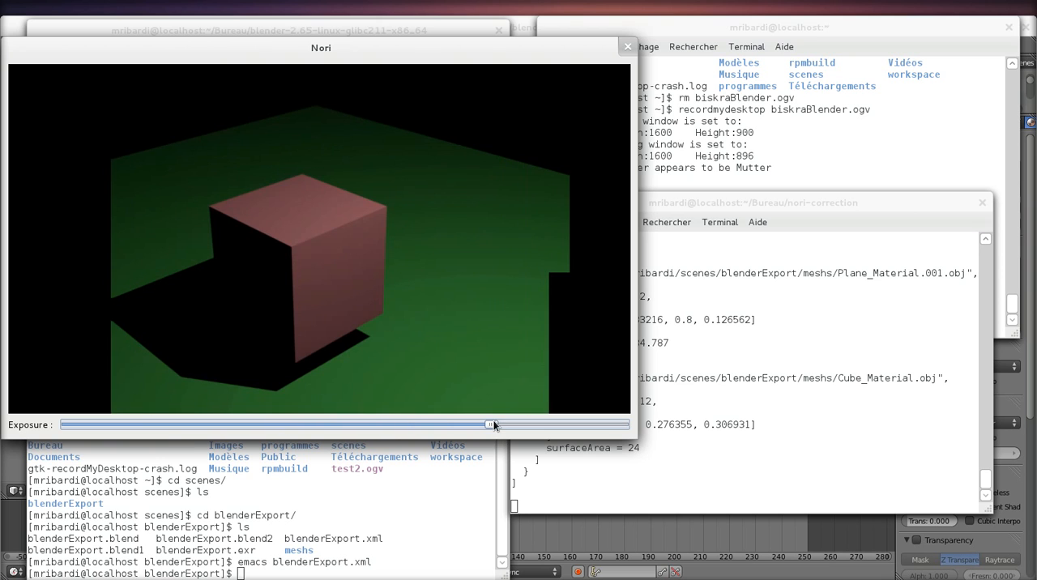
Step: Back in Blender, add a UV sphere, move it about 1.24 units along Y beside the cube, and shade it smooth
click(522, 28)
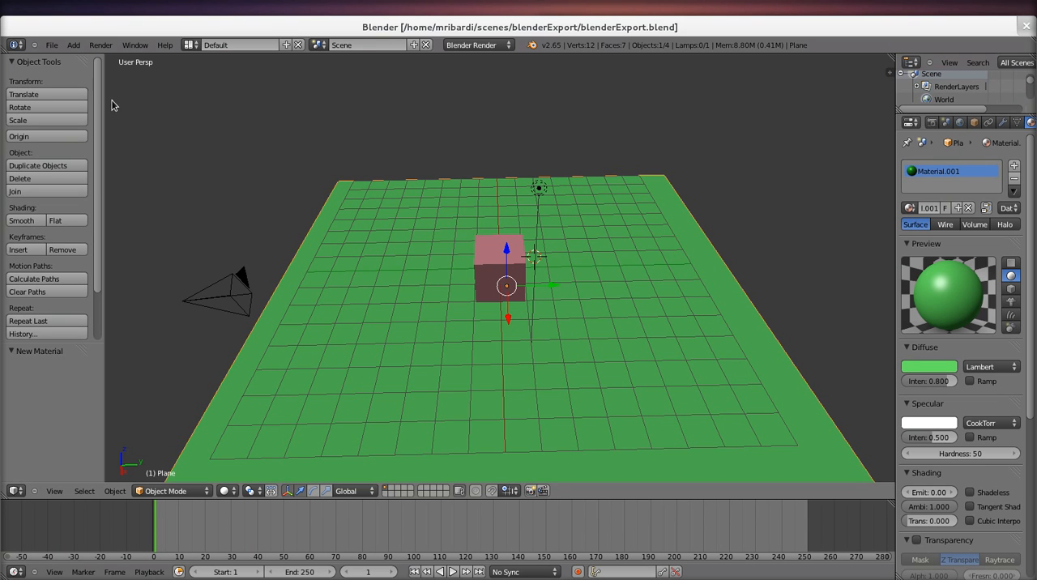
click(73, 44)
mouse_move(97, 59)
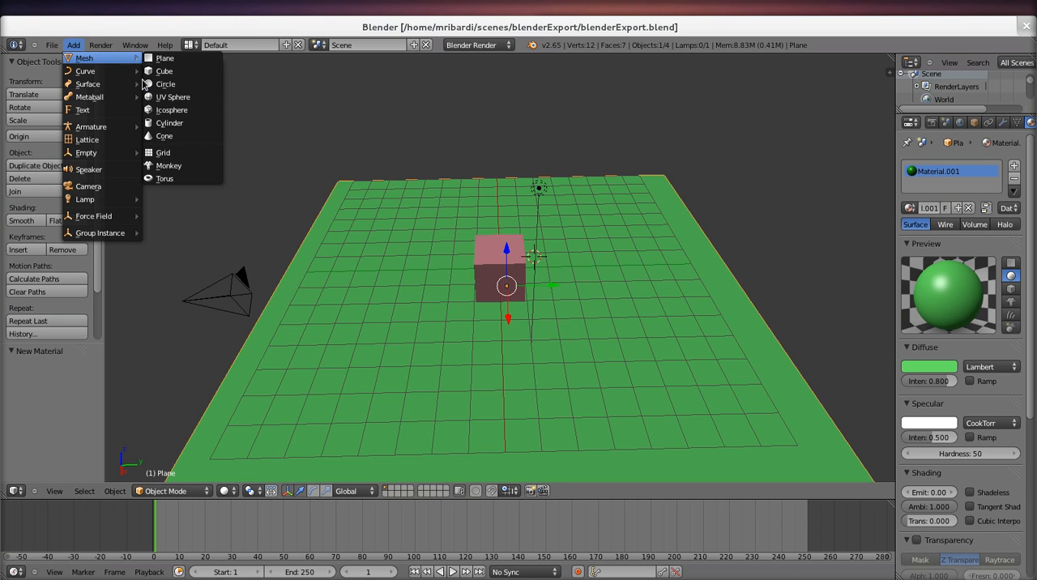
click(186, 97)
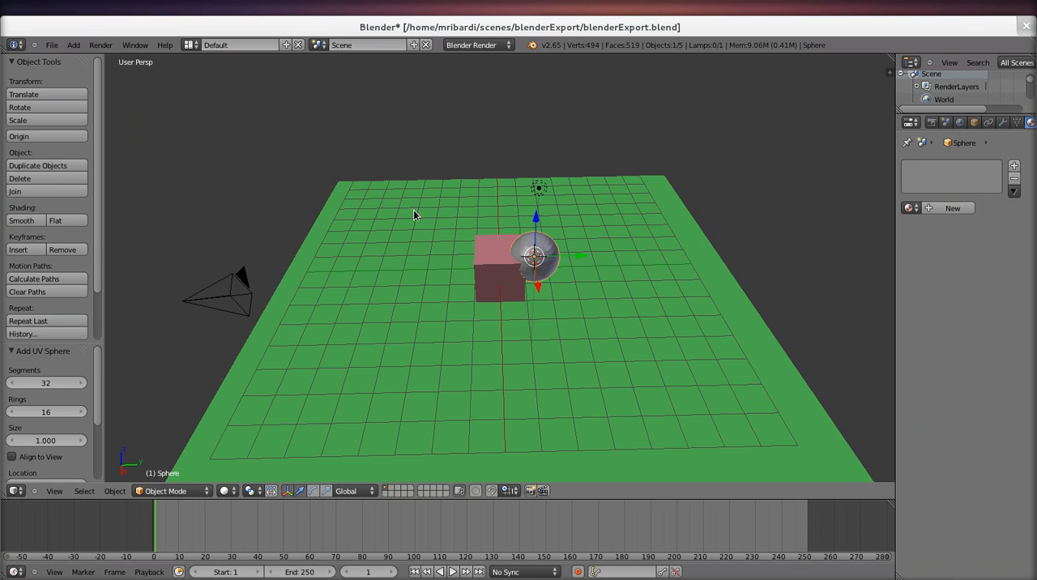
drag(576, 256, 610, 262)
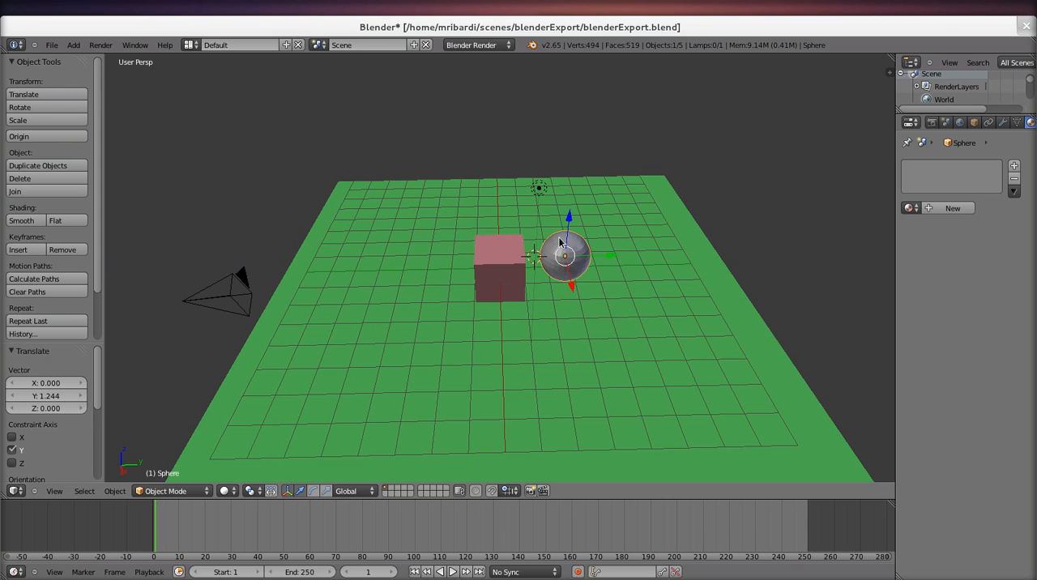
click(32, 222)
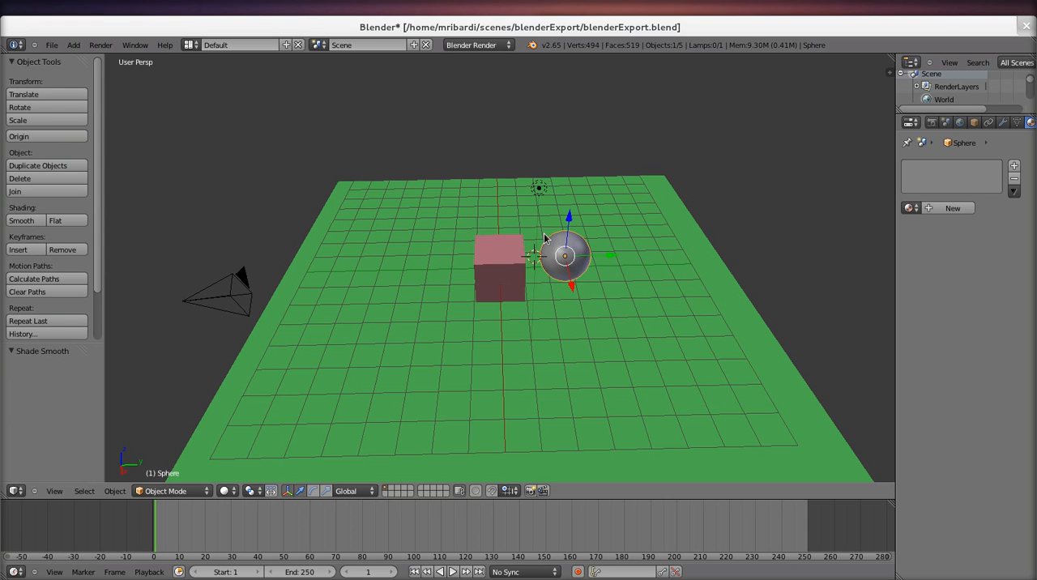
Step: Give the sphere a new material and enable Mirror on it
click(952, 209)
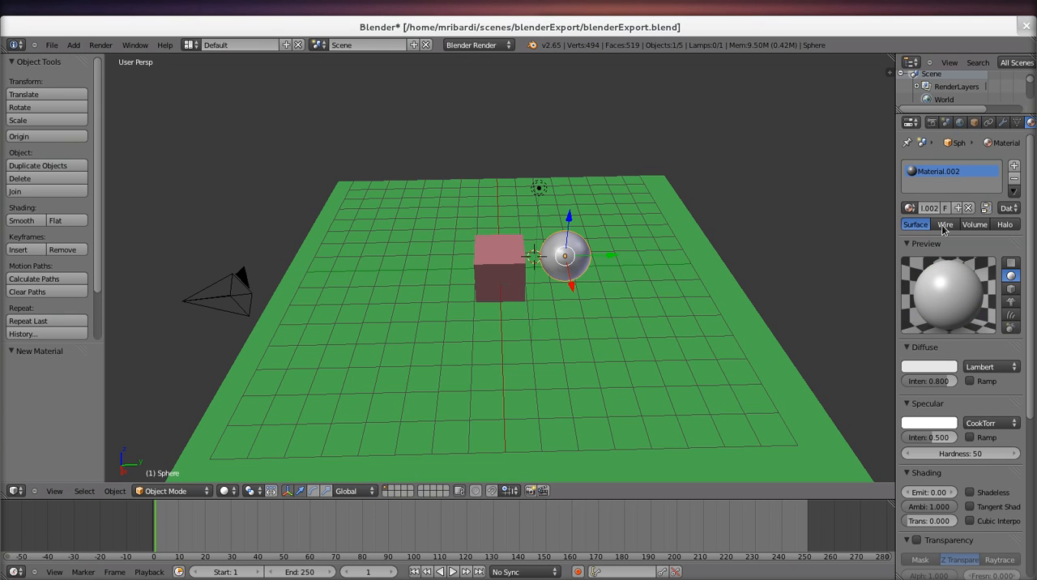
scroll(933, 374, down, 5)
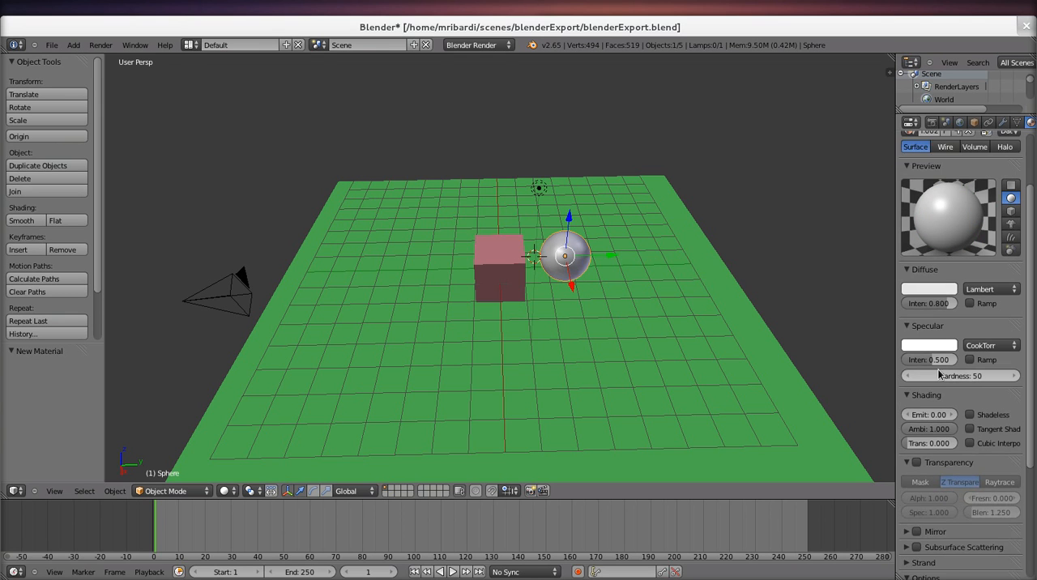
click(916, 428)
Step: Save the scene with the mirror sphere and export it again in Nori format over blenderExport.xml
key(ctrl+s)
click(589, 308)
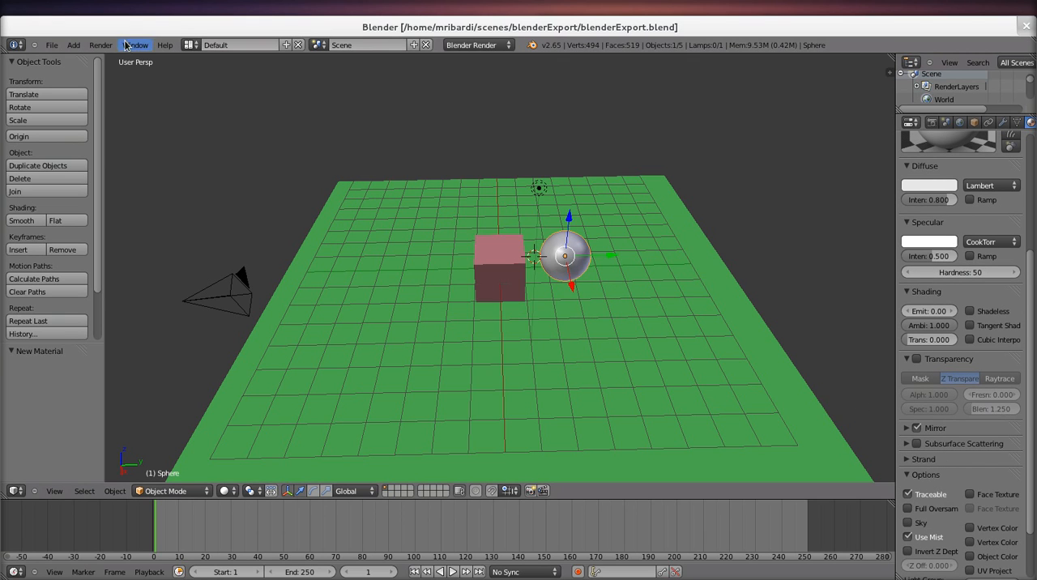
click(51, 46)
mouse_move(106, 256)
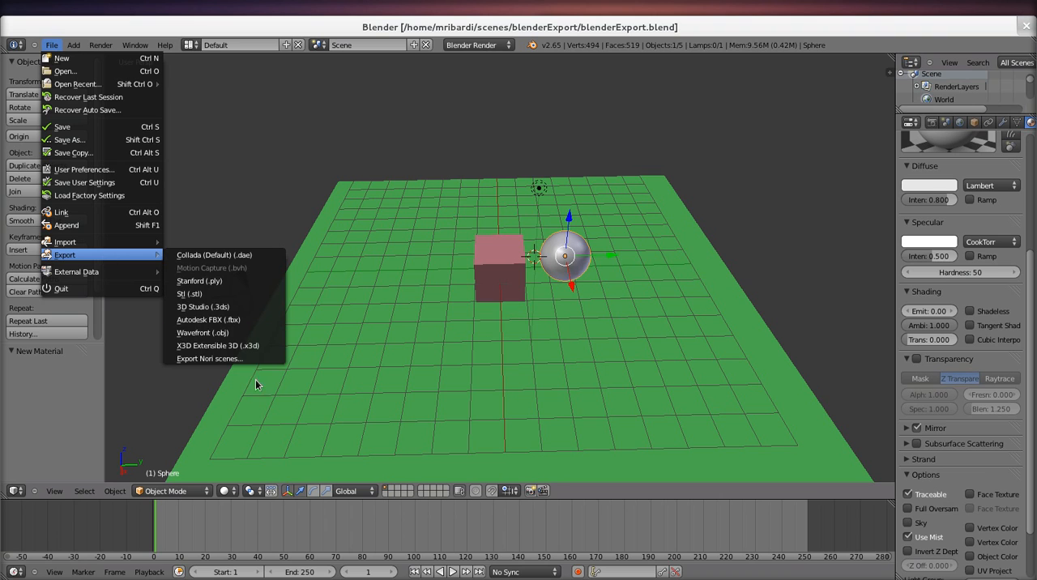
click(249, 366)
click(995, 79)
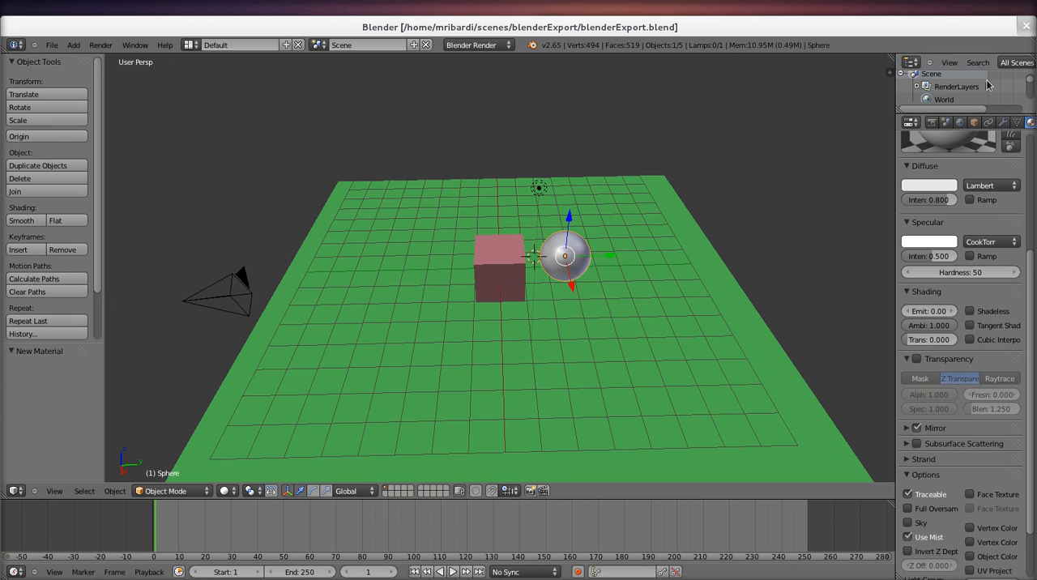
Step: In the nori-correction terminal, stop the running Nori process, run ./nori ~/scenes/blenderExport/blenderExport.xml, and raise the viewer's exposure moderately
key(alt+Tab)
key(alt+Tab)
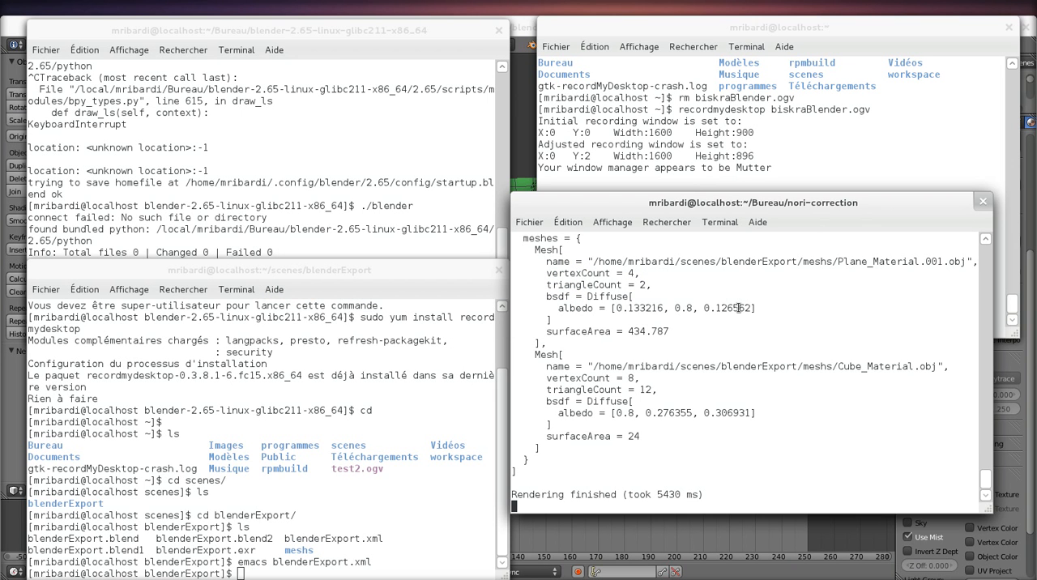
key(ctrl+c)
key(Up)
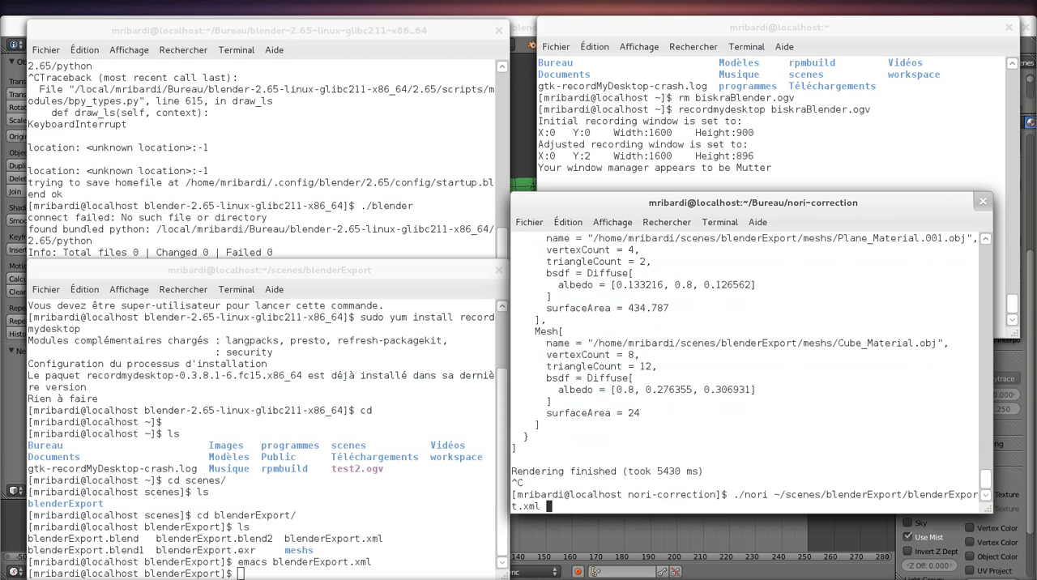
key(Return)
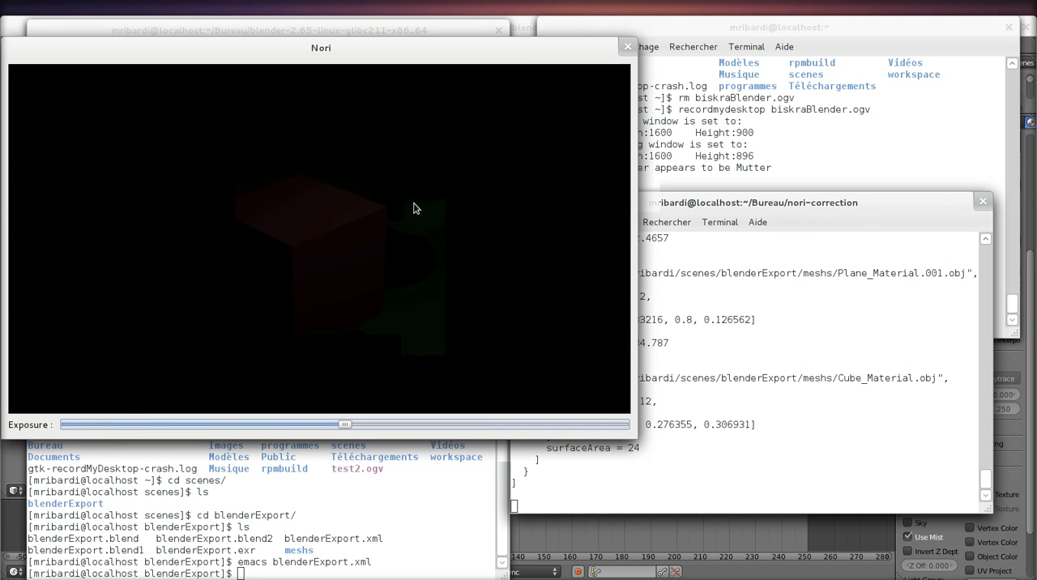
drag(345, 423, 411, 425)
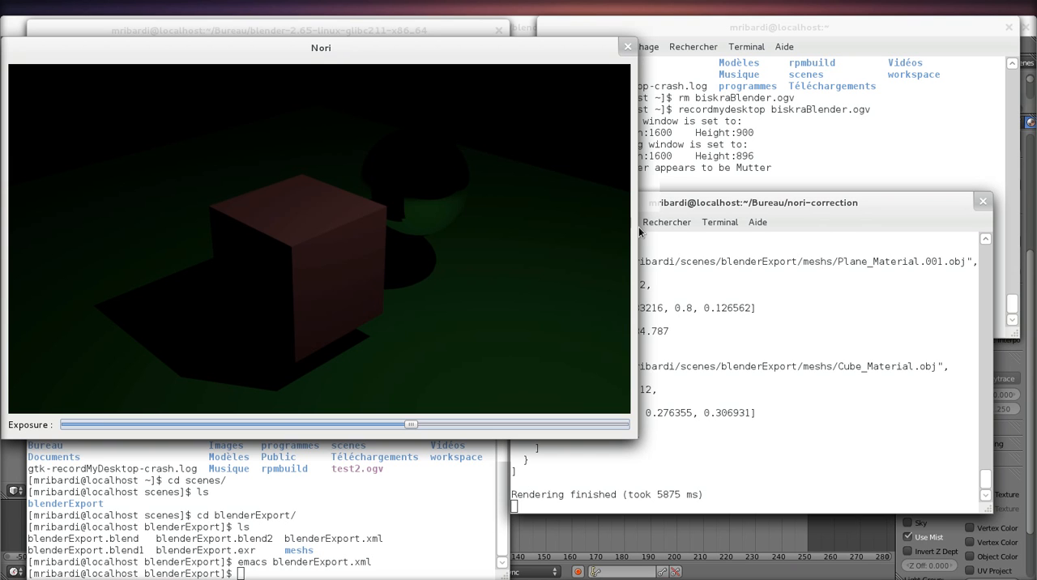
click(747, 537)
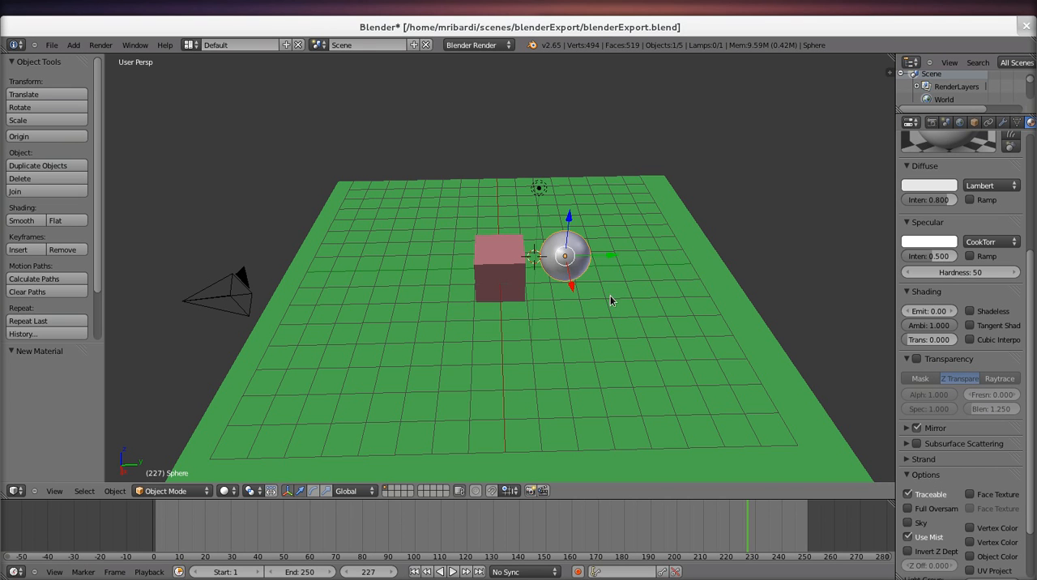
middle_drag(715, 234, 413, 273)
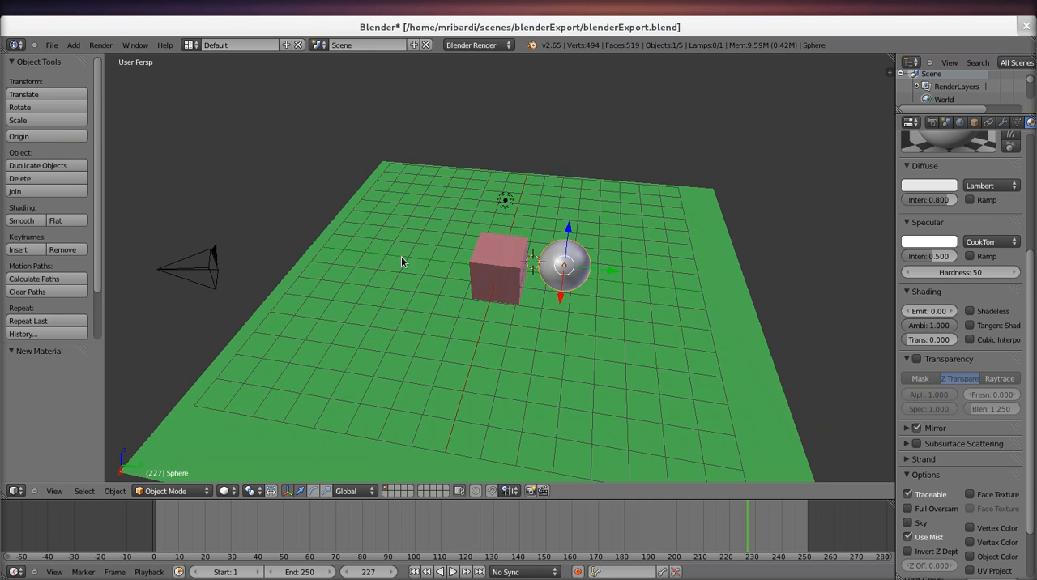
Step: Switch to the terminal in the scenes/blenderExport folder and open the exported scene with emacs blenderExport.xml
key(alt+Tab)
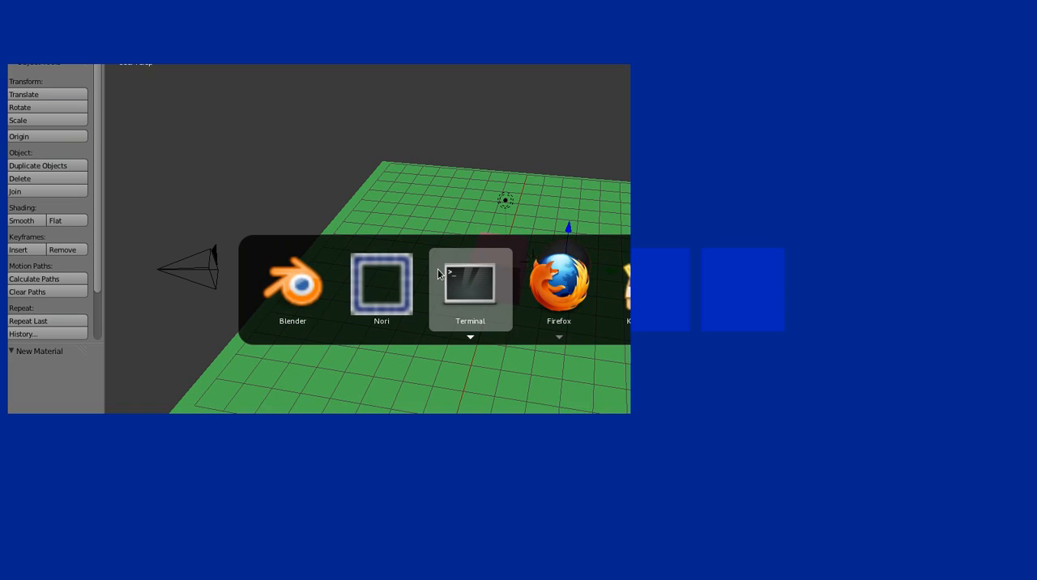
key(alt+Tab)
key(alt+Tab)
key(alt+Tab)
key(alt+Tab)
key(alt+Tab)
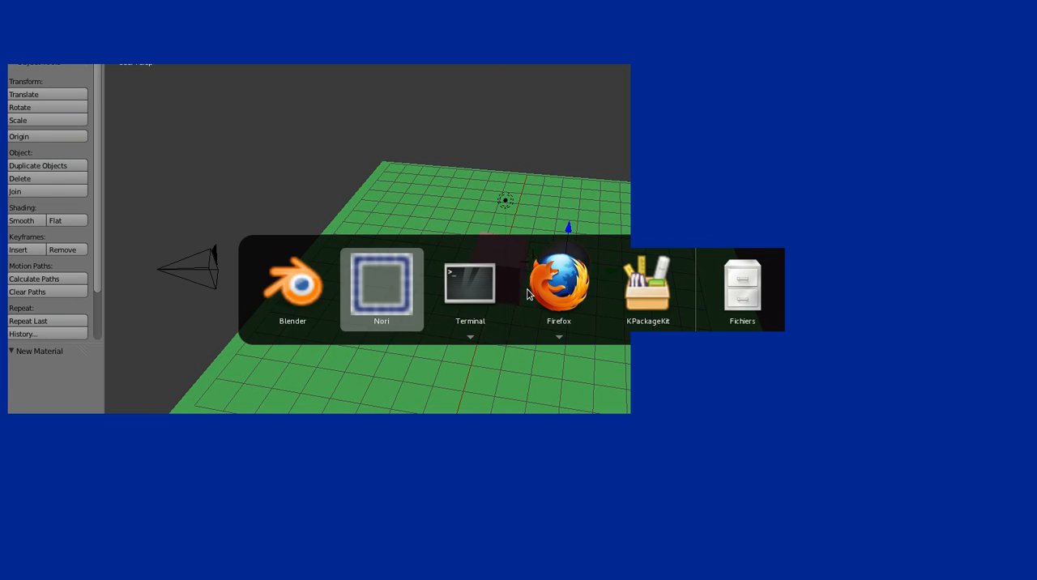
click(306, 419)
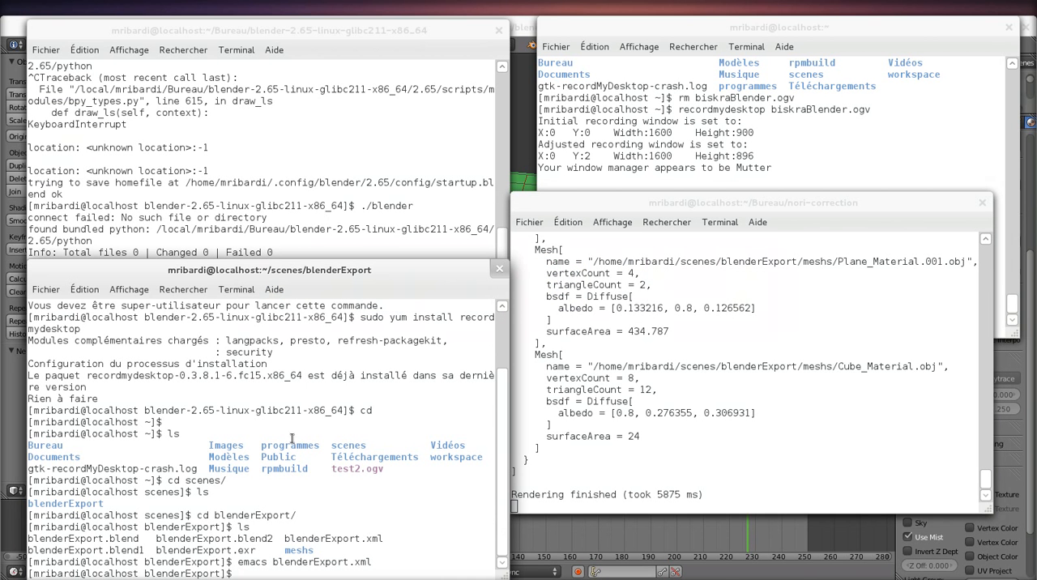
key(Up)
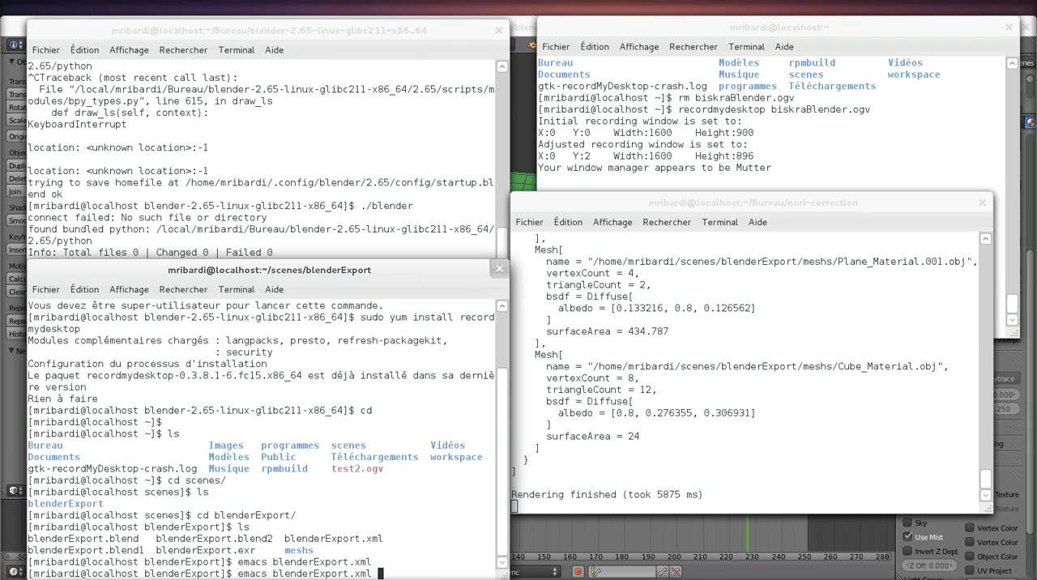
key(Return)
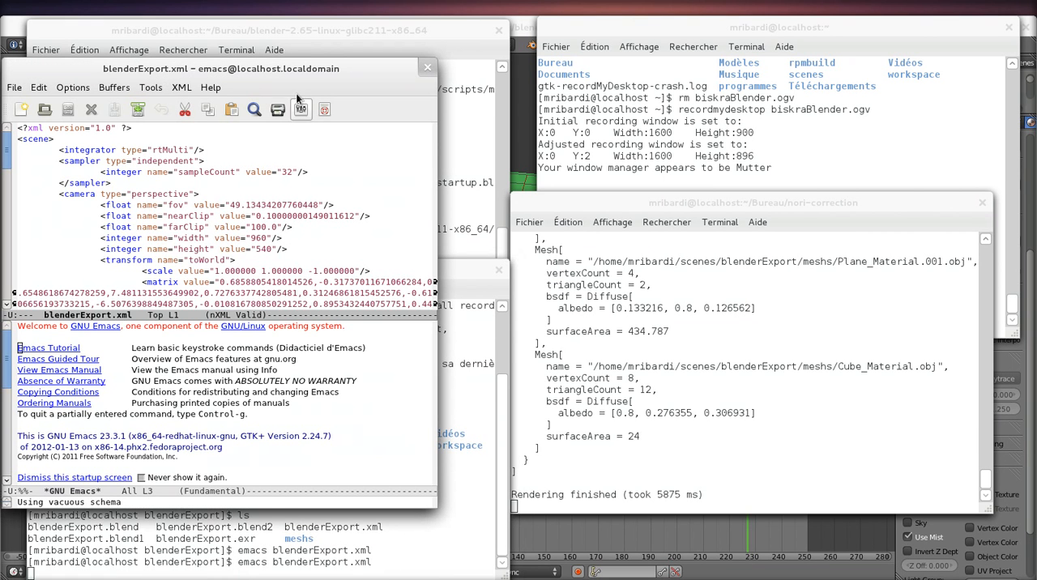
Step: Change the integrator type in blenderExport.xml to rtPT and save the file
click(188, 150)
key(BackSpace)
key(BackSpace)
key(BackSpace)
key(BackSpace)
key(BackSpace)
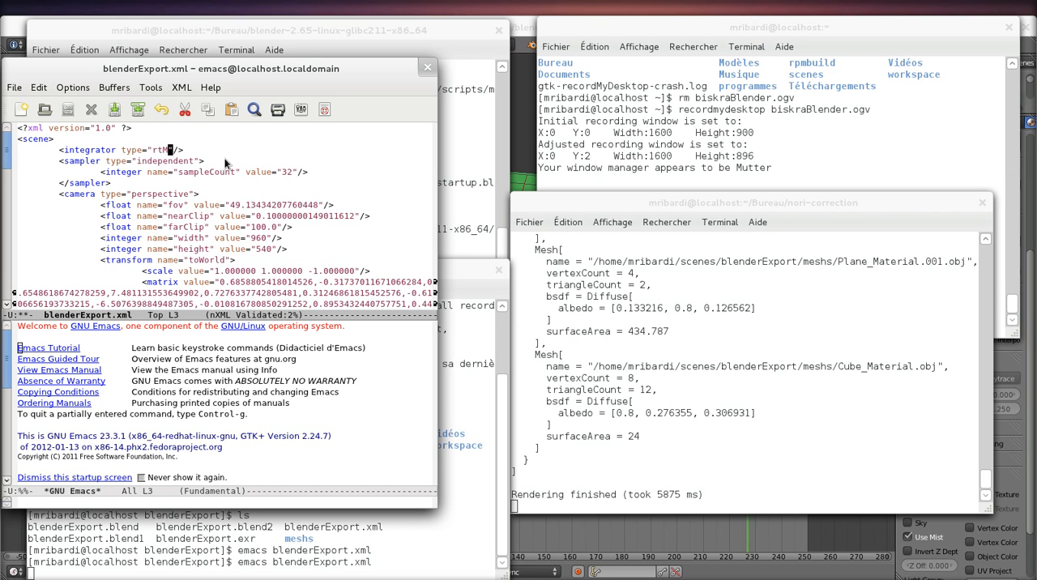
text(PT)
key(ctrl+x)
key(ctrl+s)
Step: Stop Nori in the nori-correction terminal, render blenderExport.xml again with the edited integrator, and raise the exposure in the viewer
drag(660, 111, 666, 112)
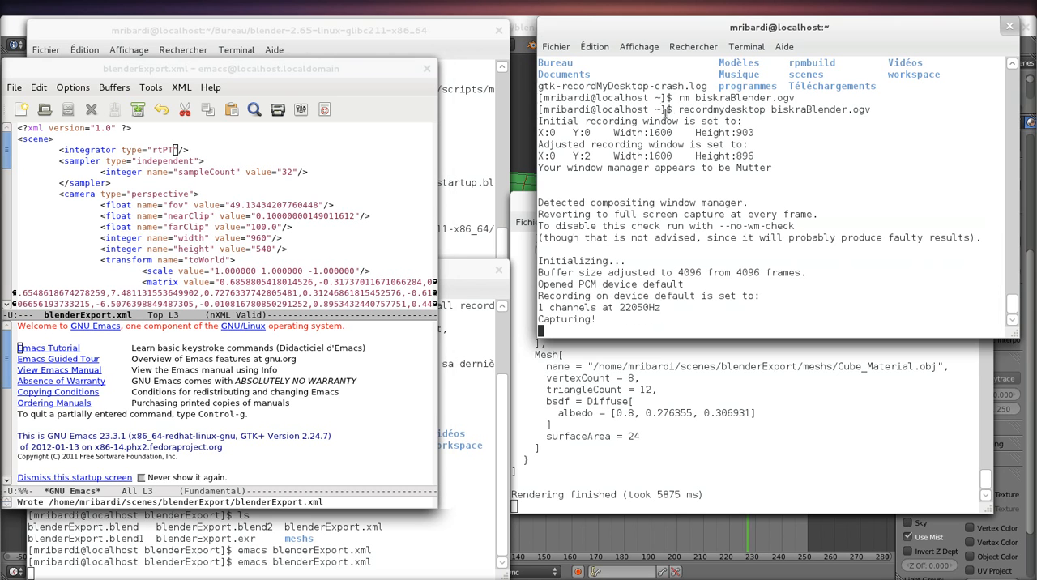
click(738, 376)
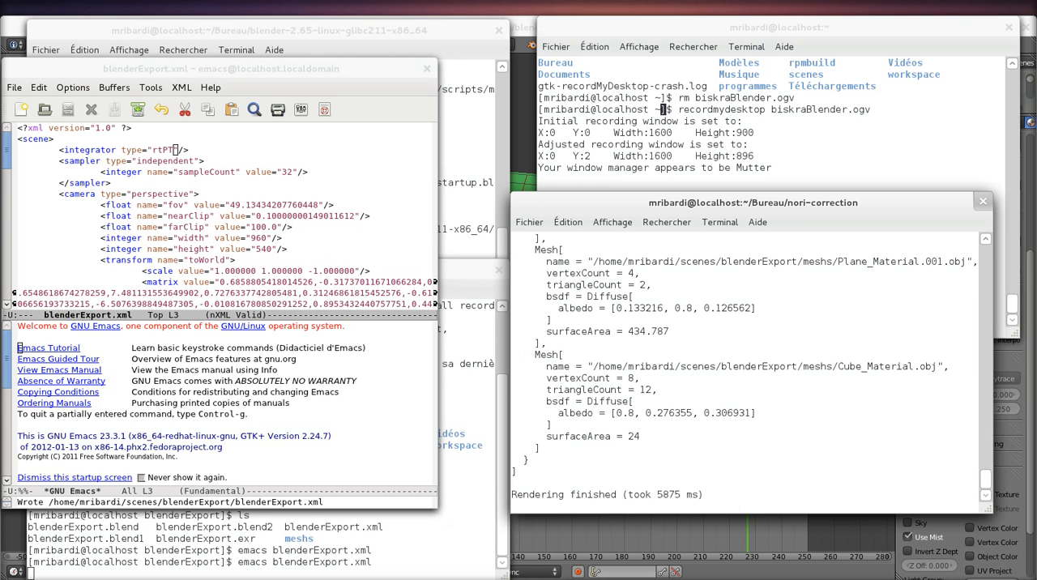
key(ctrl+c)
key(Up)
key(Return)
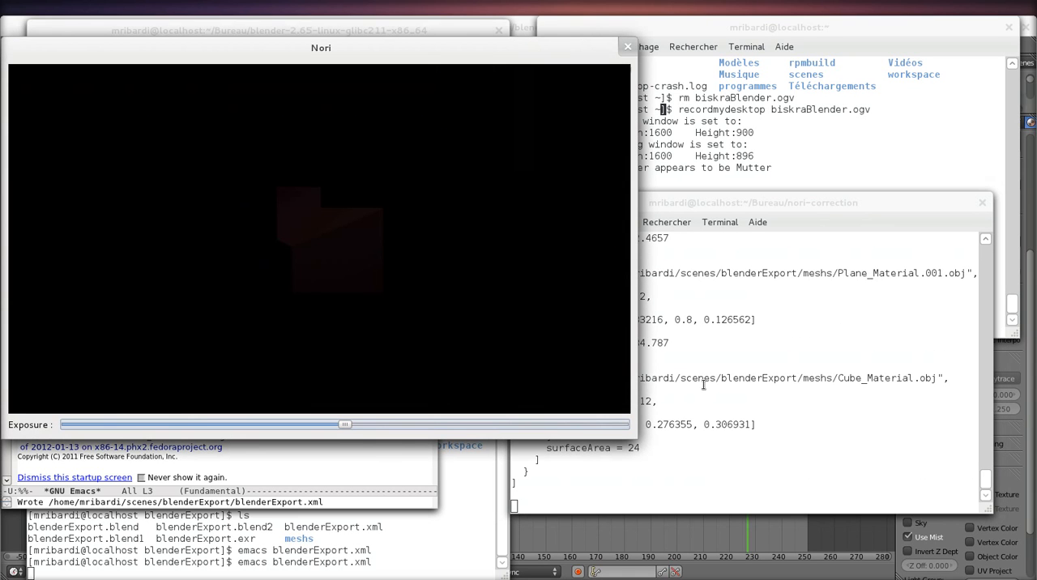
drag(344, 424, 430, 425)
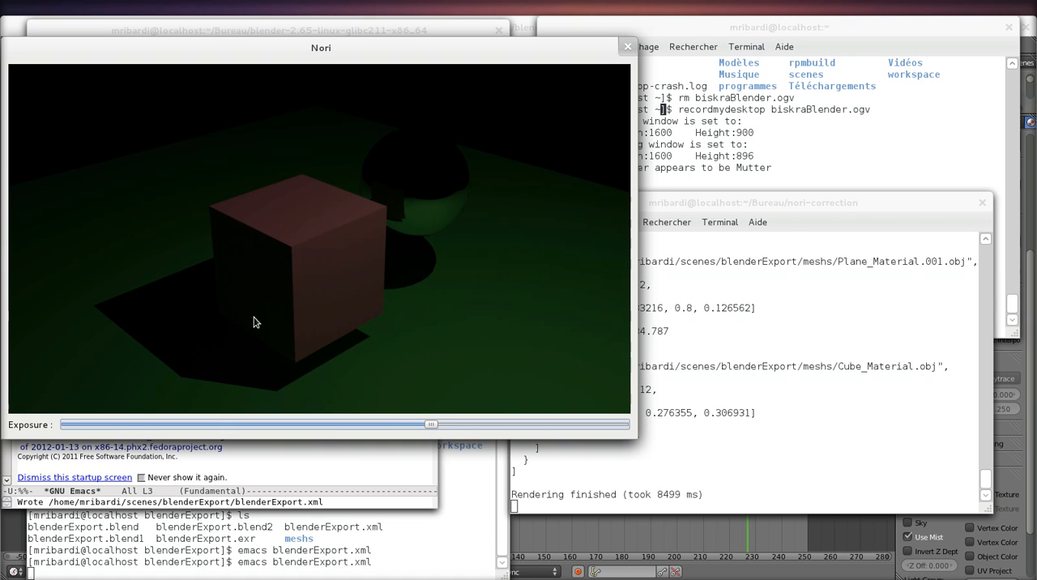
Step: Close the Nori viewer, switch to Blender, and save blenderExport.blend
click(627, 47)
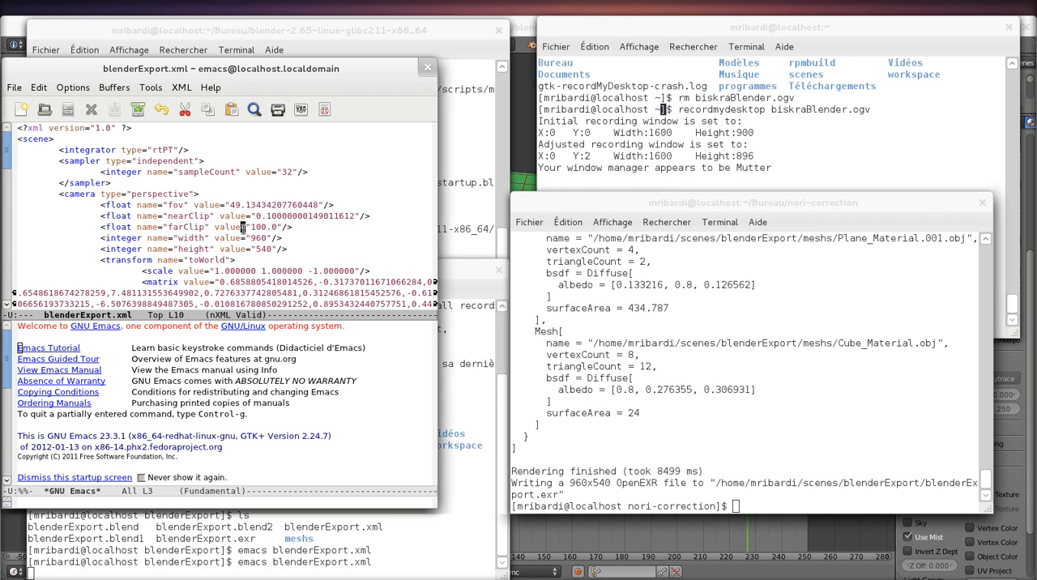
click(521, 34)
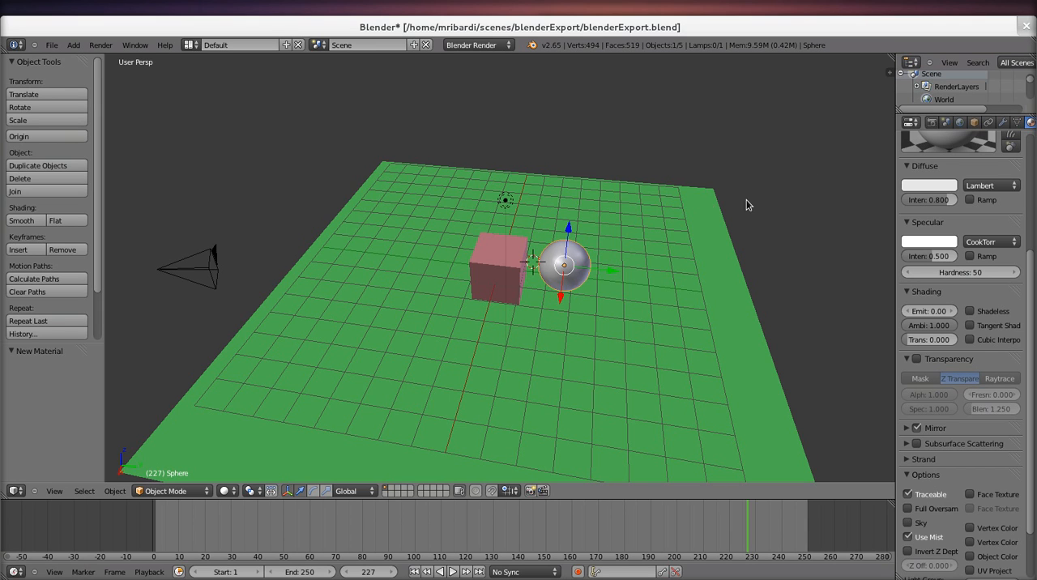
key(ctrl+s)
click(618, 225)
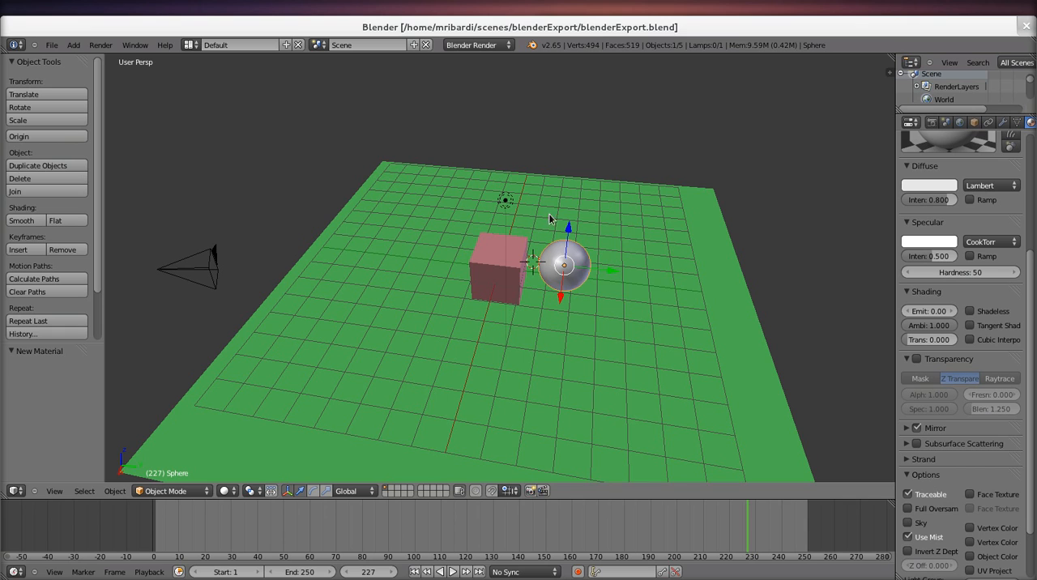
Step: Add a plane mesh and move it up so that it floats above the cube and sphere
click(73, 46)
mouse_move(86, 60)
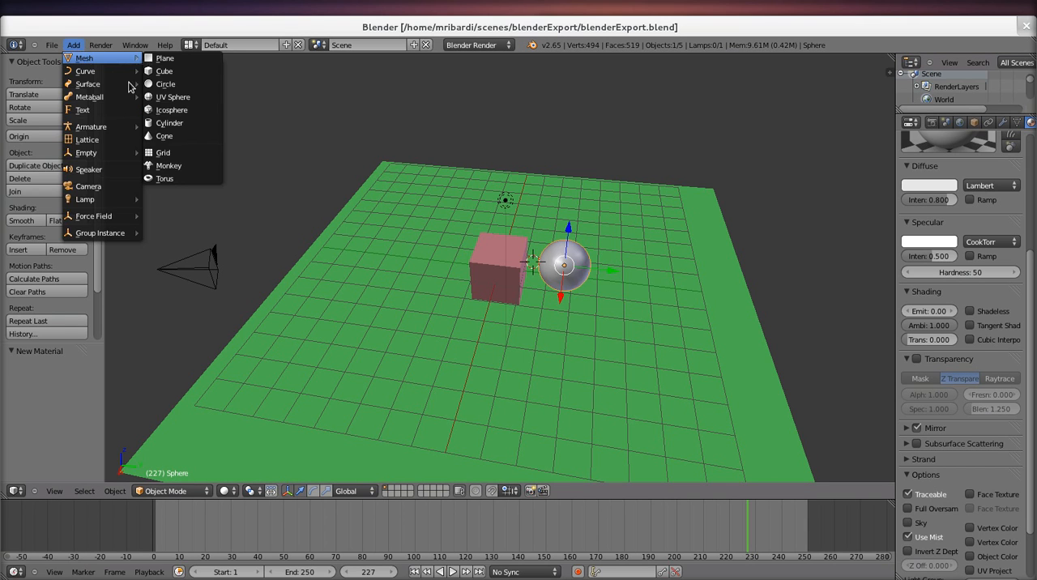
click(170, 59)
drag(535, 235, 539, 181)
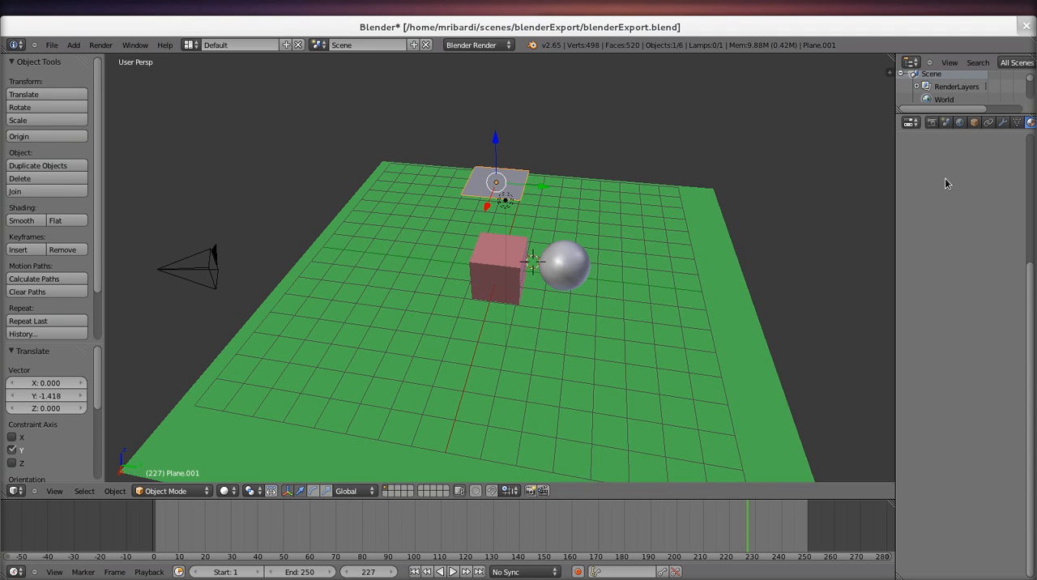
Step: Put the new plane in Edit Mode and display its face normals at size 1.00
key(n)
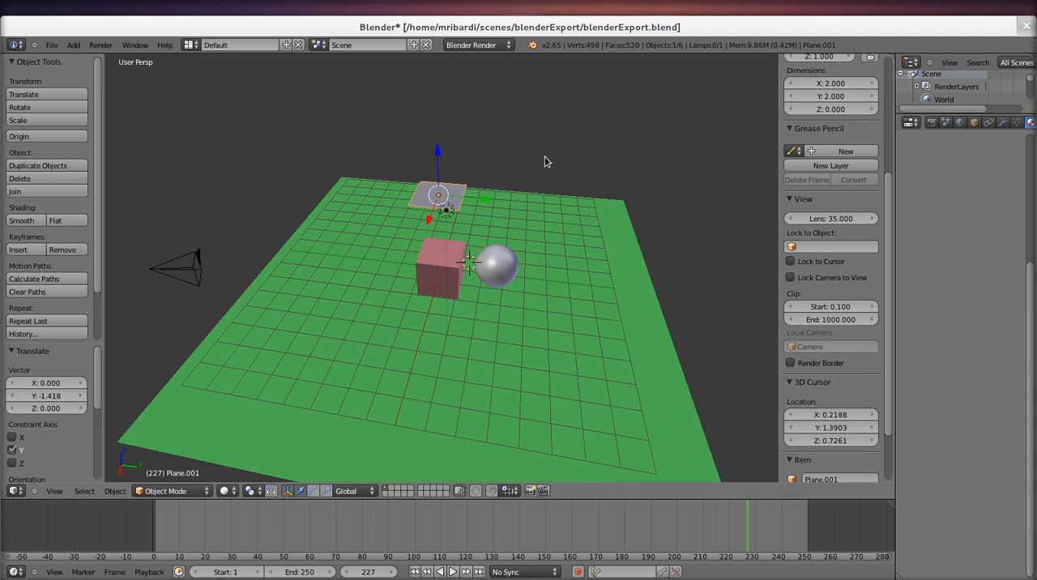
click(170, 491)
click(188, 460)
middle_drag(434, 281, 408, 278)
scroll(865, 444, down, 6)
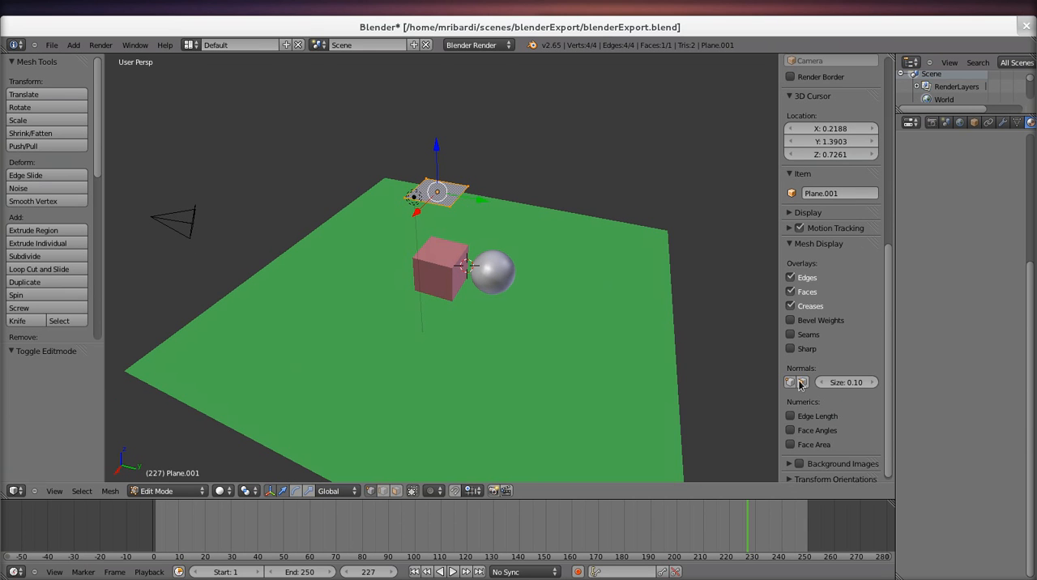
scroll(555, 259, up, 4)
middle_drag(528, 249, 448, 235)
drag(840, 382, 822, 383)
click(841, 383)
text(1)
key(Return)
Step: Flip the direction of the raised plane's normal so it points down at the scene
middle_drag(555, 164, 442, 144)
scroll(540, 105, down, 4)
scroll(441, 144, up, 2)
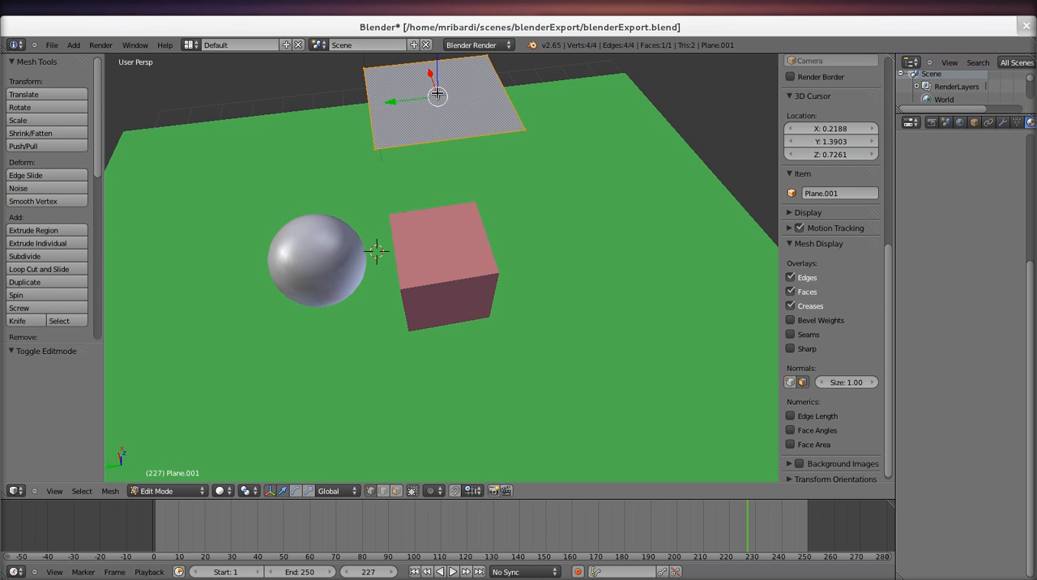
middle_drag(448, 78, 440, 107)
middle_drag(433, 267, 442, 130)
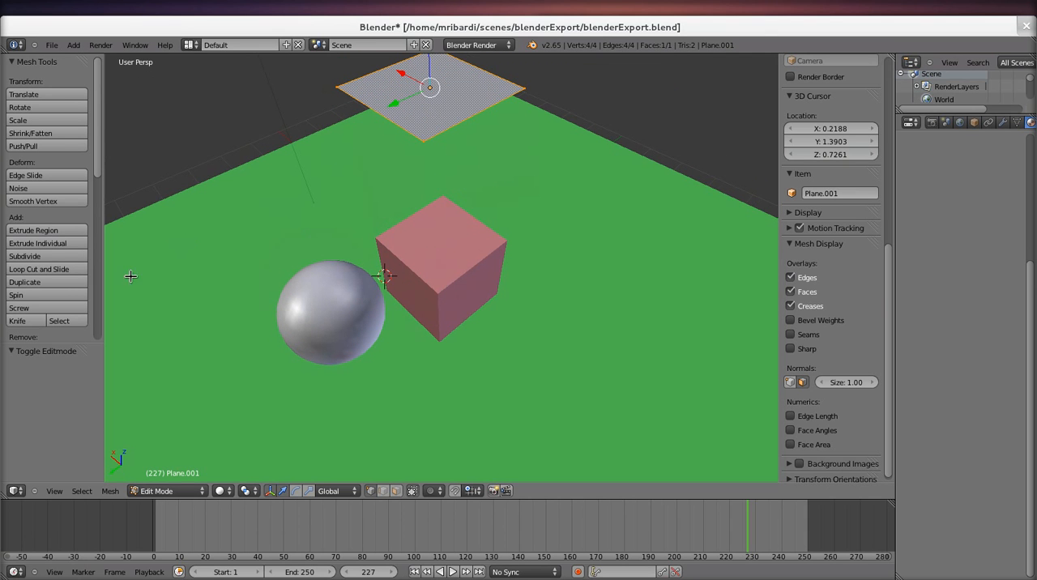
scroll(69, 204, down, 2)
scroll(70, 204, down, 5)
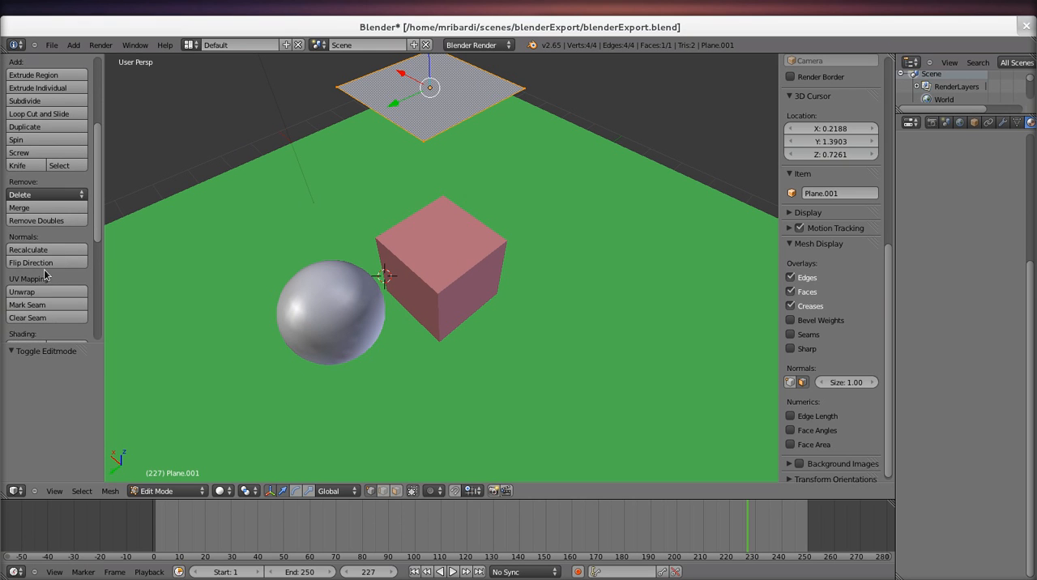
click(45, 264)
scroll(343, 219, down, 2)
middle_drag(359, 231, 567, 154)
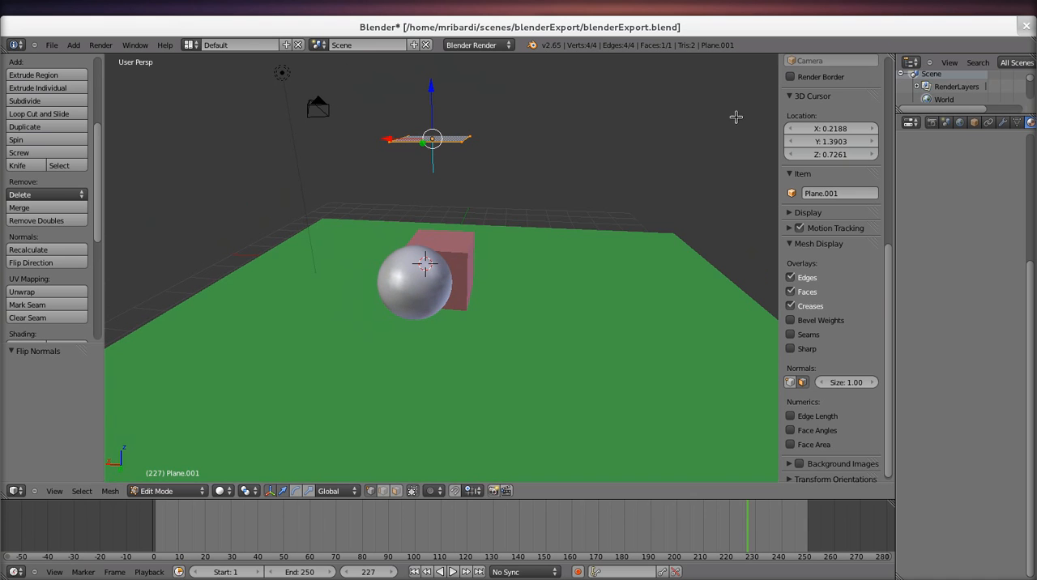
Step: Enlarge the outliner and rename the object Plane.001 to Light
scroll(947, 99, down, 3)
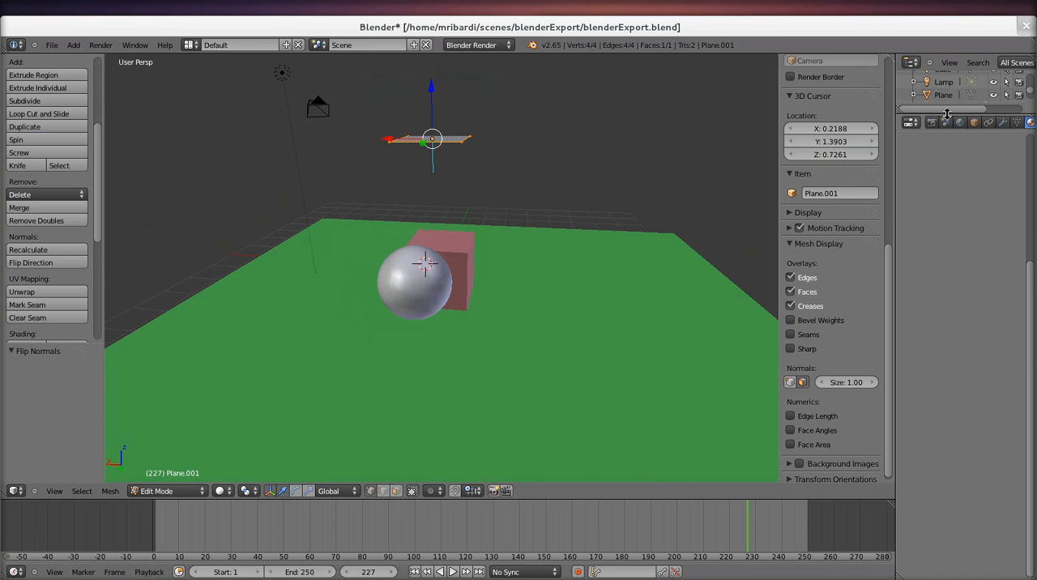
drag(946, 114, 948, 234)
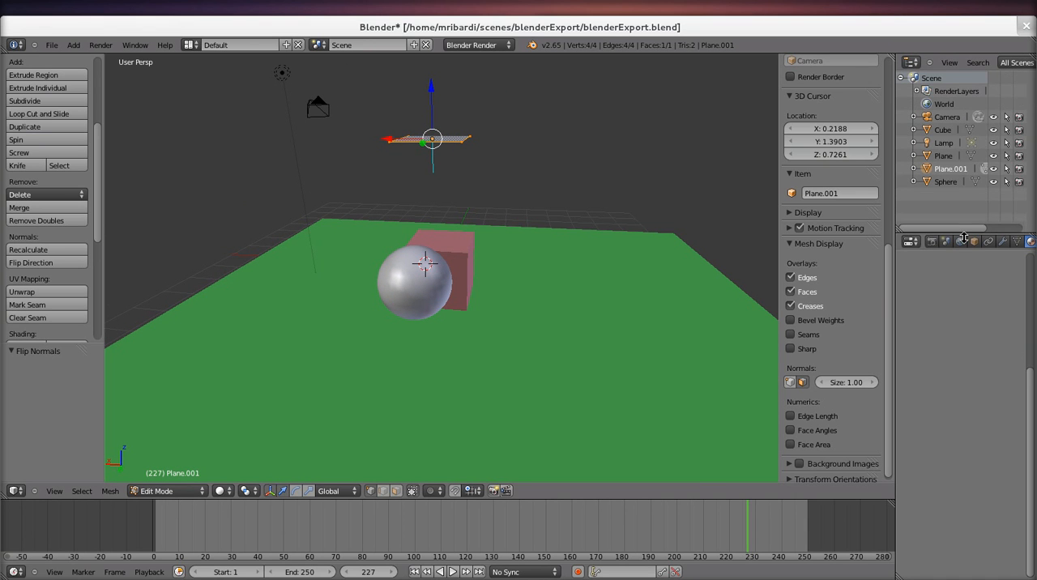
double_click(949, 170)
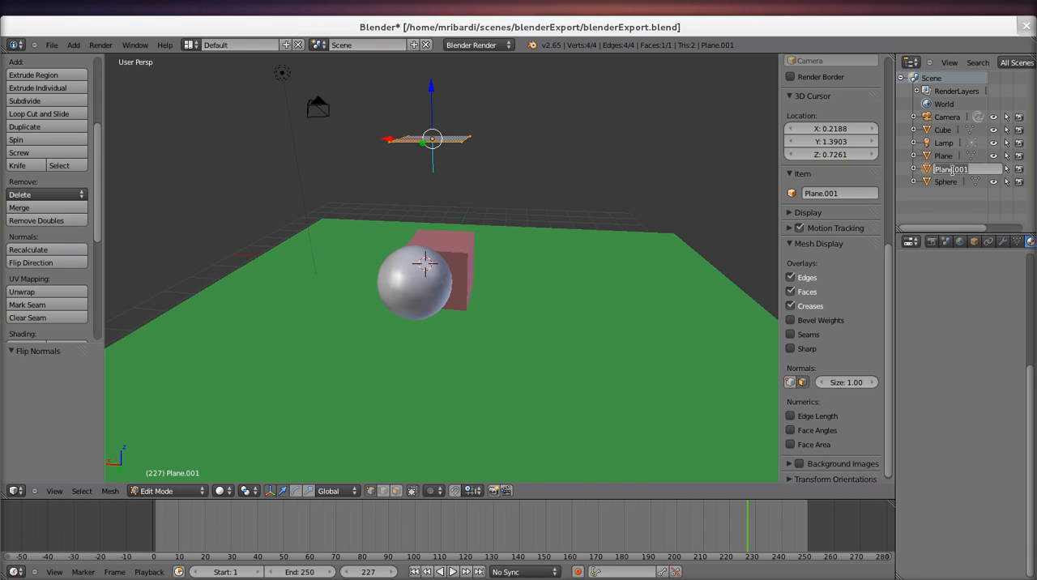
text(Light)
key(Return)
Step: Save the blend file and export the scene again in Nori format over blenderExport.xml
key(ctrl+s)
click(479, 192)
click(51, 45)
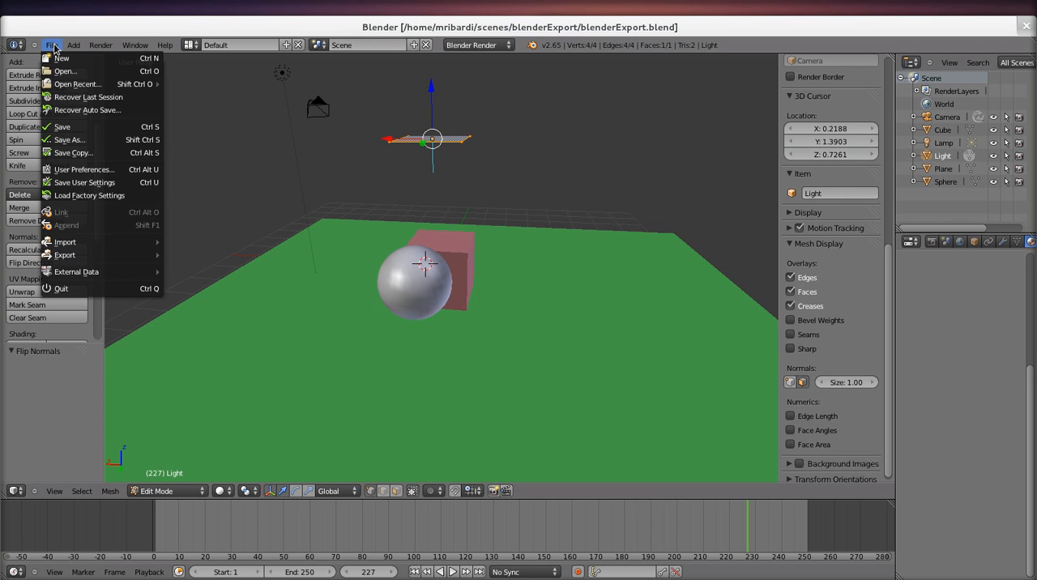
mouse_move(119, 262)
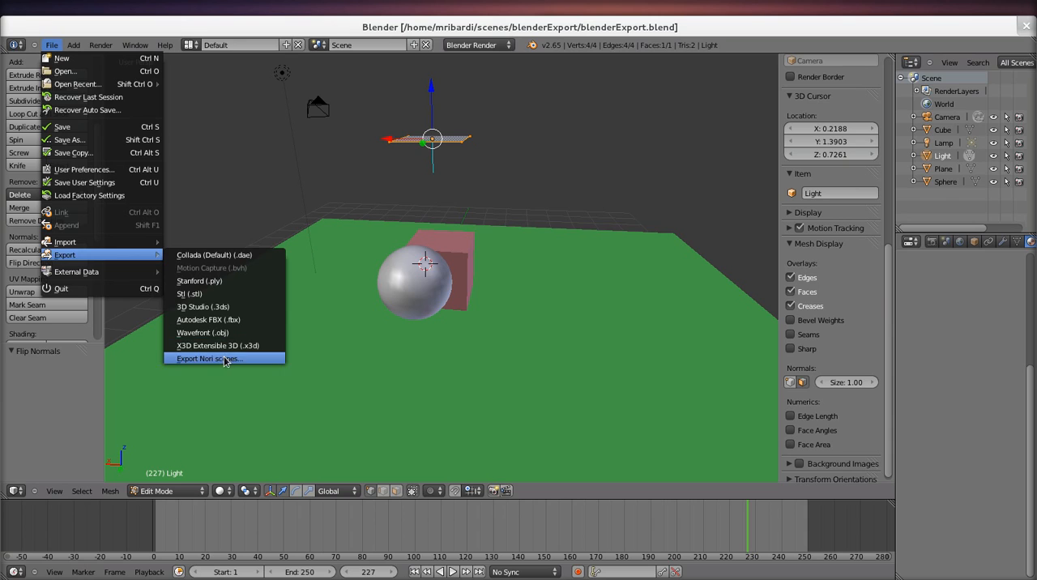
click(219, 358)
click(995, 79)
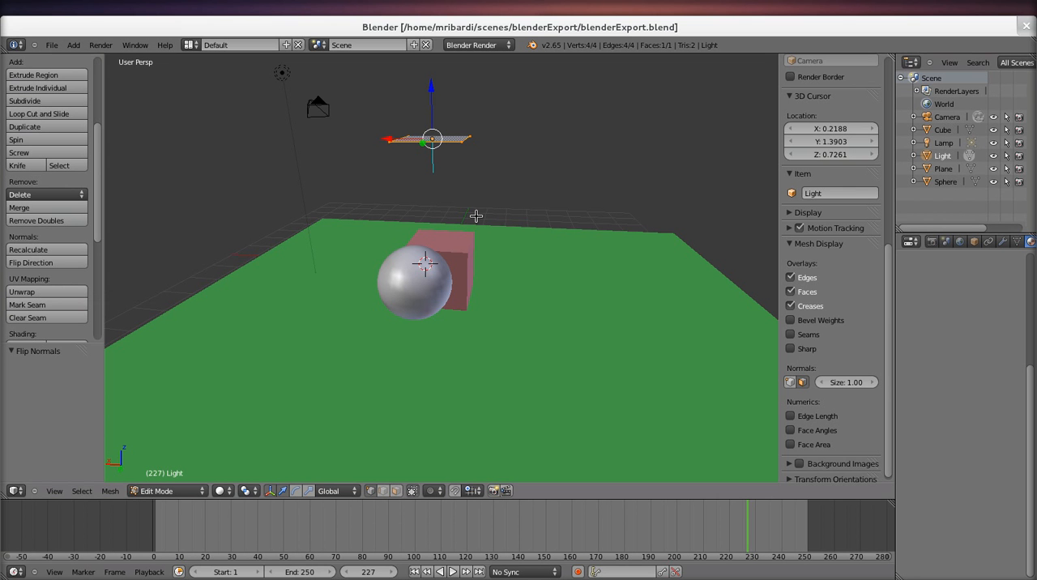
Step: In the nori-correction terminal, run ./nori ~/scenes/blenderExport/blenderExport.xml and abort the render
key(alt+Tab)
key(alt+Tab)
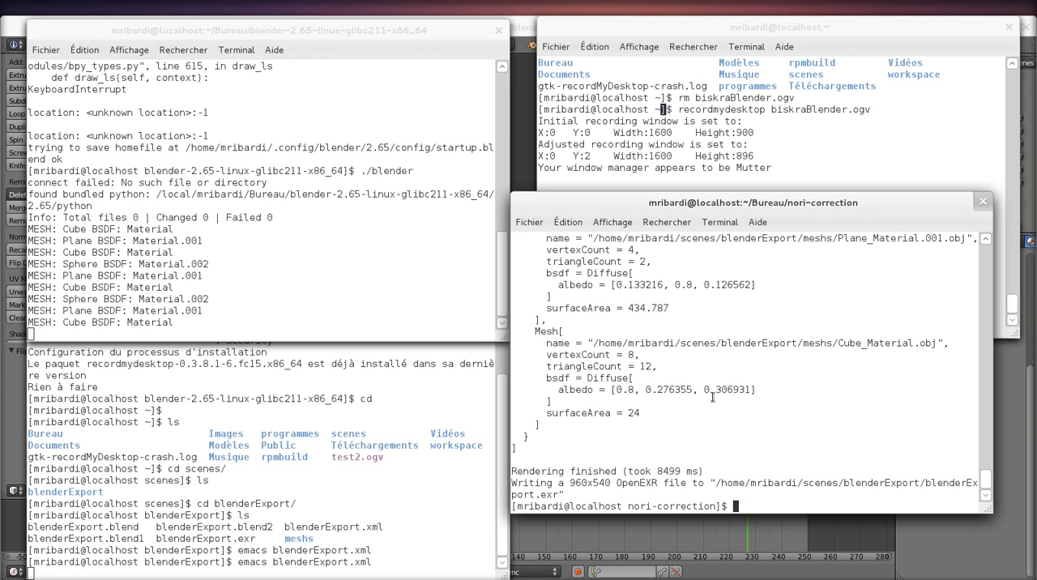
key(Up)
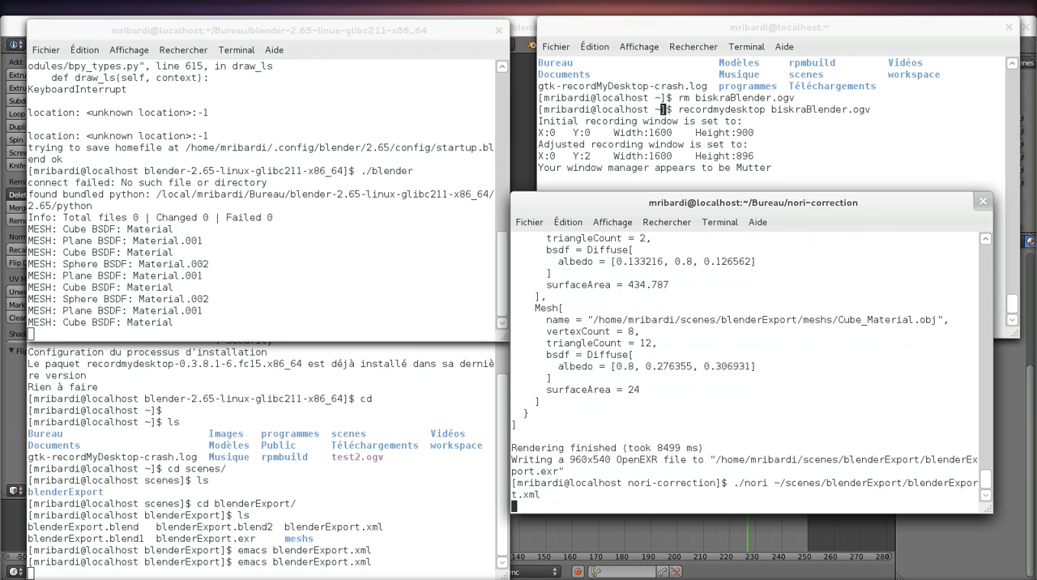
key(Return)
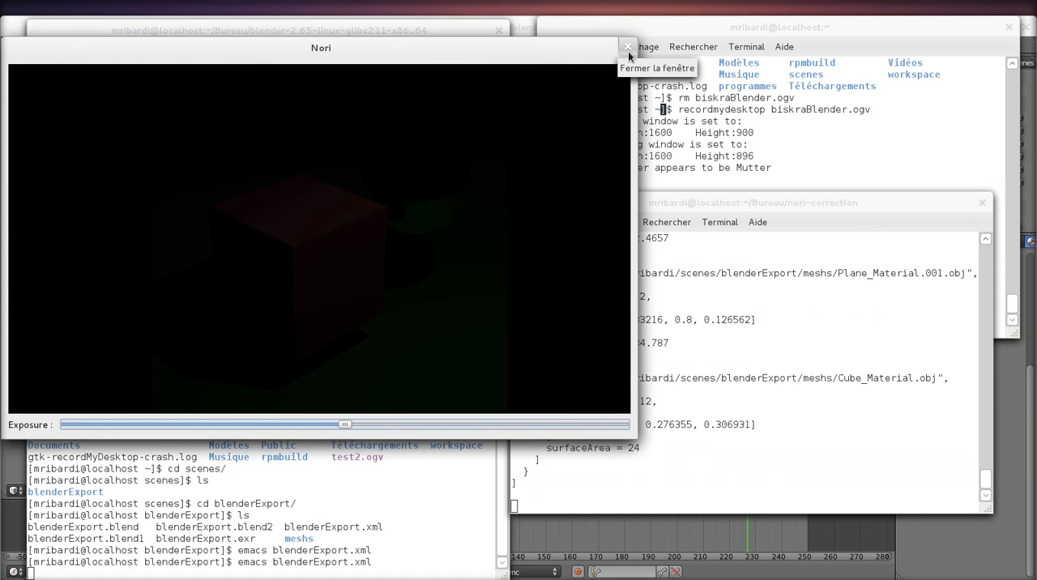
click(736, 418)
key(ctrl+c)
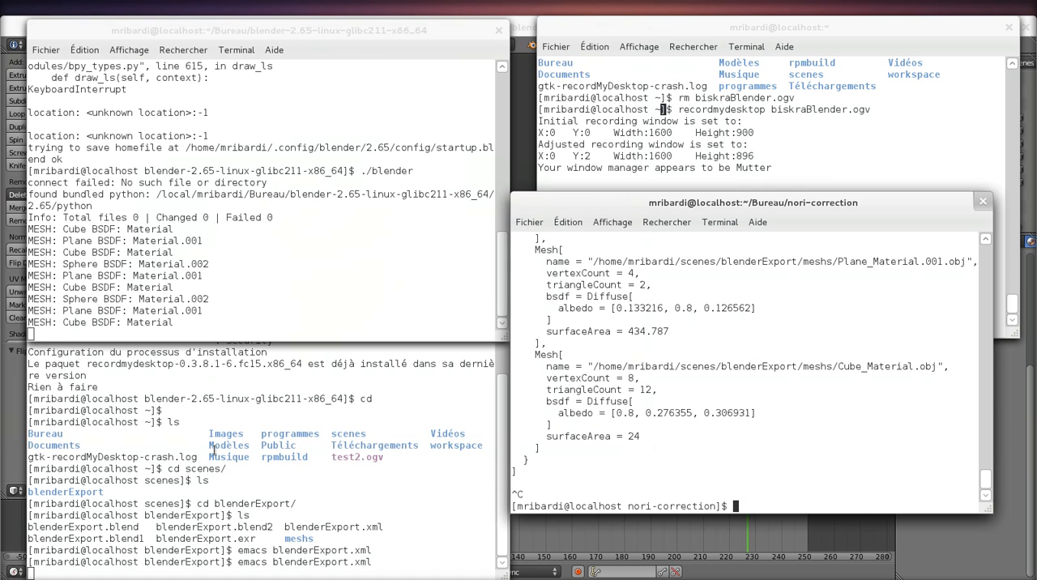
Step: Reopen blenderExport.xml with emacs from the scenes/blenderExport terminal and locate the mesh entry for meshes/Light.obj
click(312, 521)
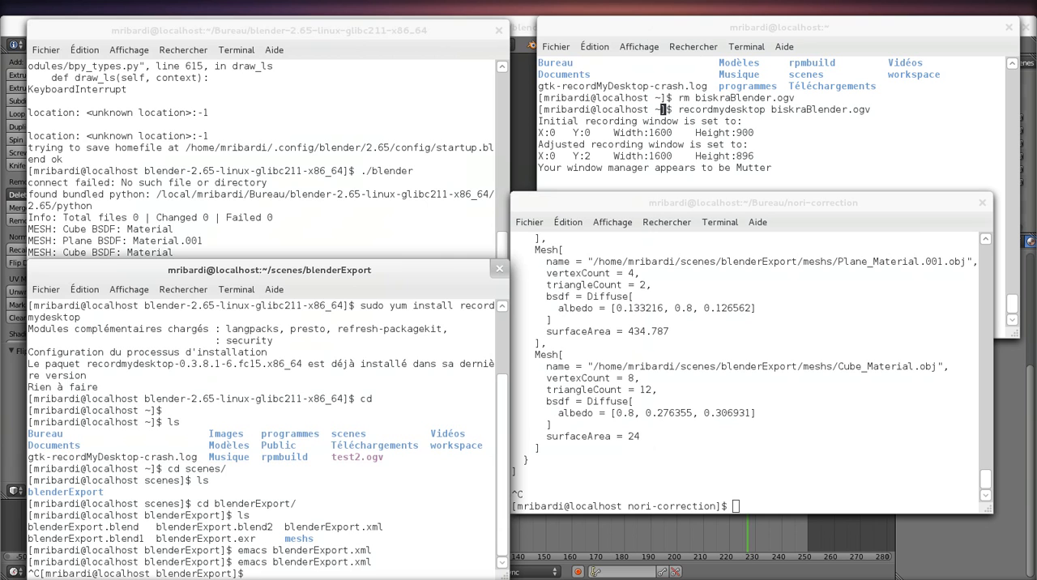
key(Up)
key(Return)
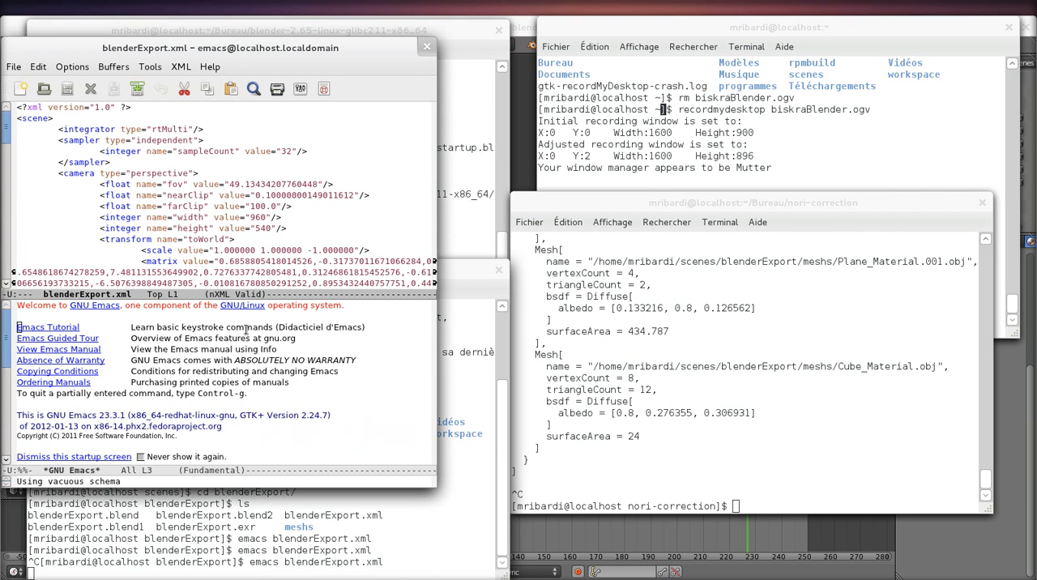
key(Down)
key(Down)
key(Down)
key(Down)
key(Down)
key(Down)
key(Down)
key(Down)
key(Down)
key(Down)
key(Down)
key(Down)
key(Down)
key(Down)
key(Down)
key(Down)
key(Down)
key(Down)
key(Down)
key(Down)
key(Up)
key(Up)
key(Up)
key(Down)
key(Down)
key(Down)
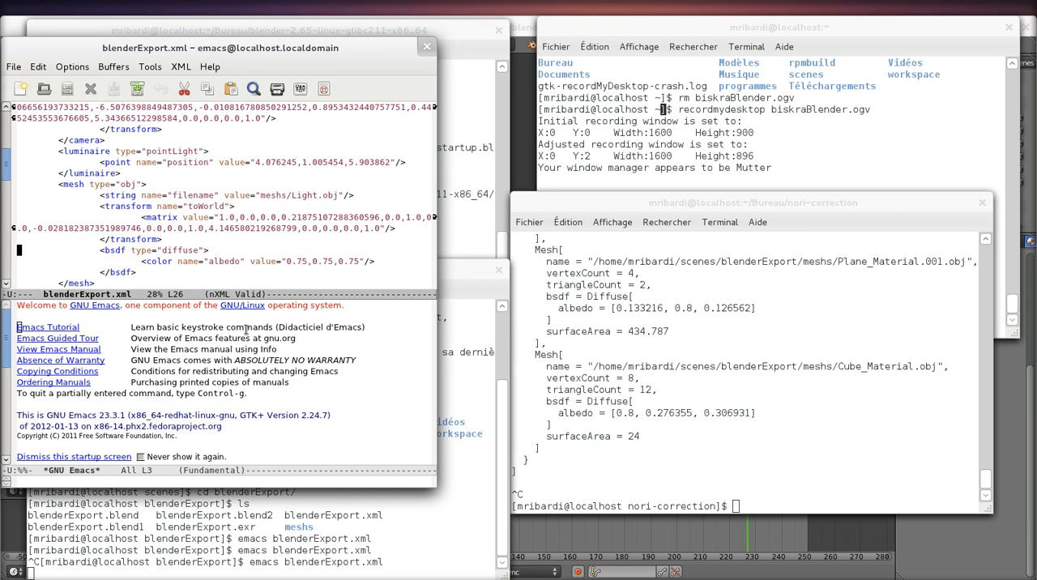
key(Up)
key(Up)
key(Up)
drag(267, 196, 332, 197)
click(228, 255)
Step: Add the opening tag <luminaire type="areaLight"> on a new line after the Light mesh's bsdf block
key(Down)
key(Down)
key(Return)
key(Tab)
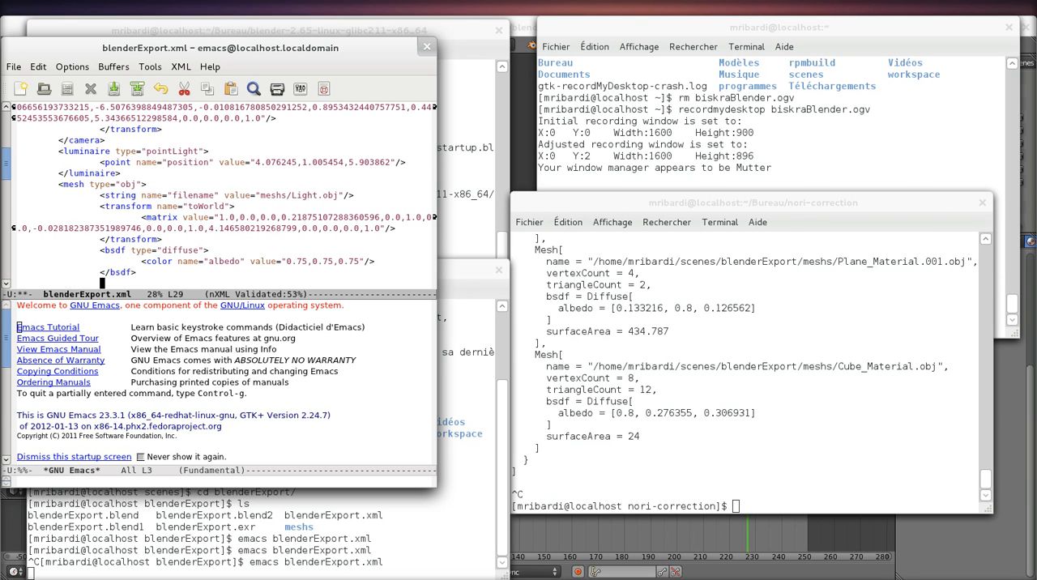
text(<luminaire tpy)
key(BackSpace)
key(BackSpace)
text(ype="area)
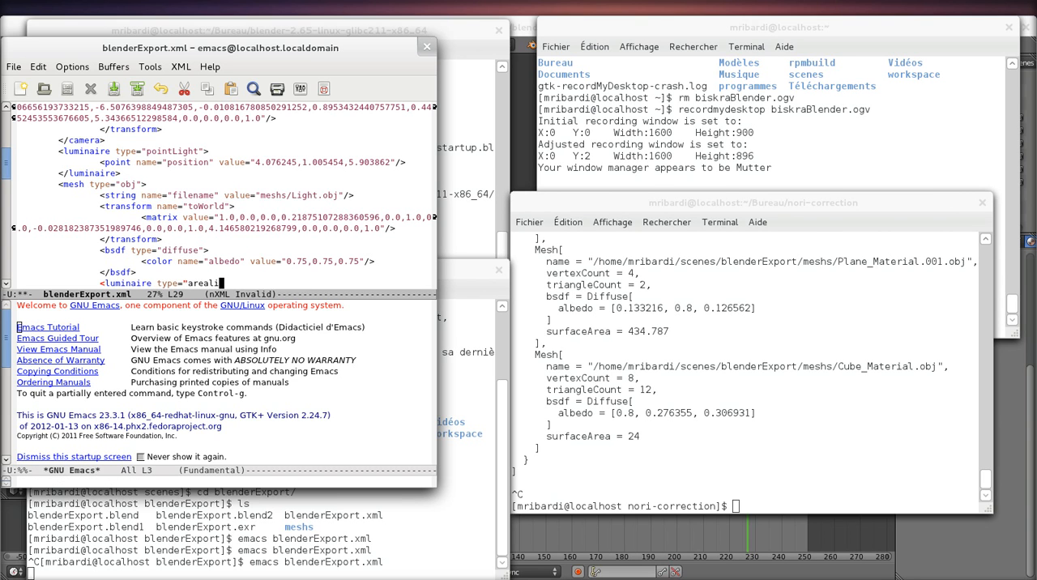
text(Light">)
key(Return)
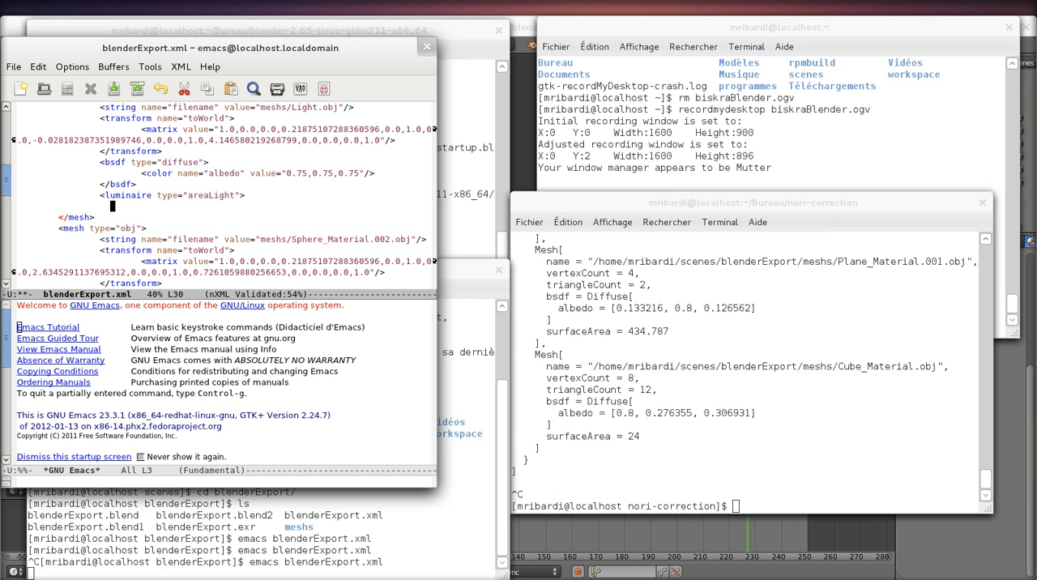
Step: Close the area light block with </luminaire> and save blenderExport.xml
text(</luminaire>)
key(ctrl+x)
key(ctrl+s)
Step: Try to render the edited blenderExport.xml with Nori from the nori-correction terminal
click(716, 328)
key(Up)
key(Return)
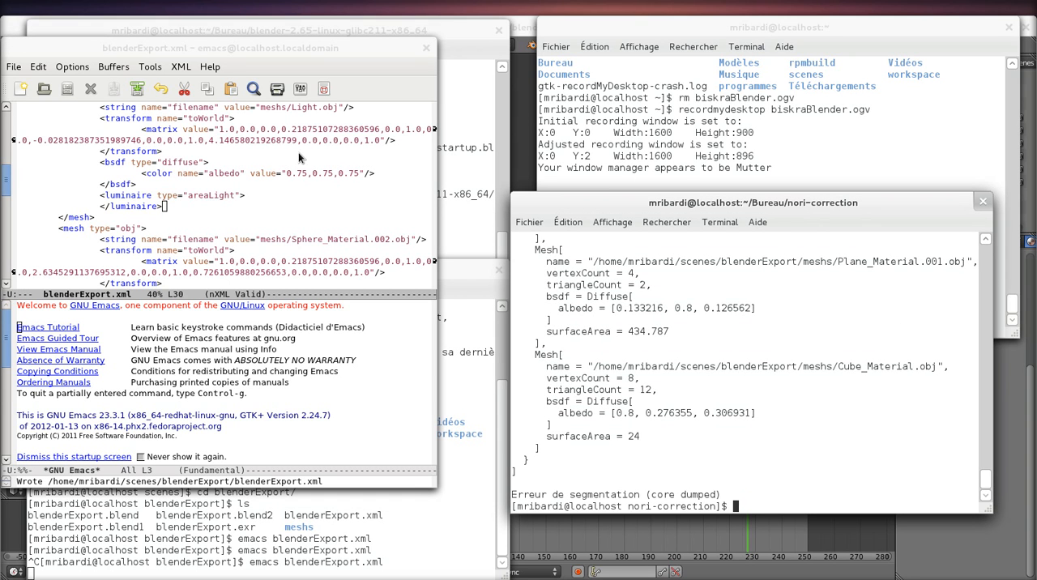
Step: Insert an empty line between the opening and closing areaLight luminaire tags of the Light mesh
click(251, 128)
key(Down)
key(Down)
key(Down)
key(Down)
key(Down)
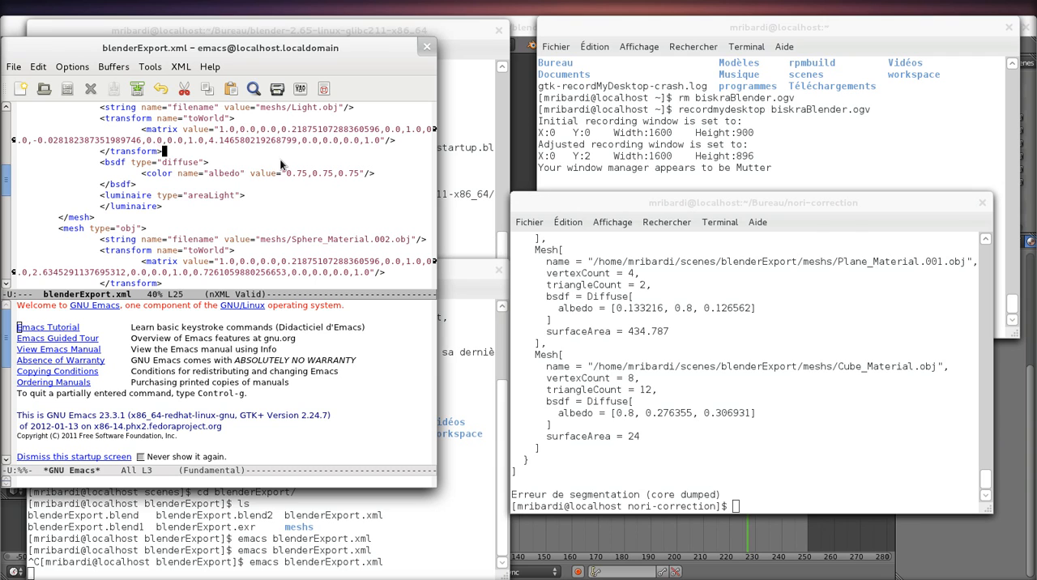
key(Return)
key(Tab)
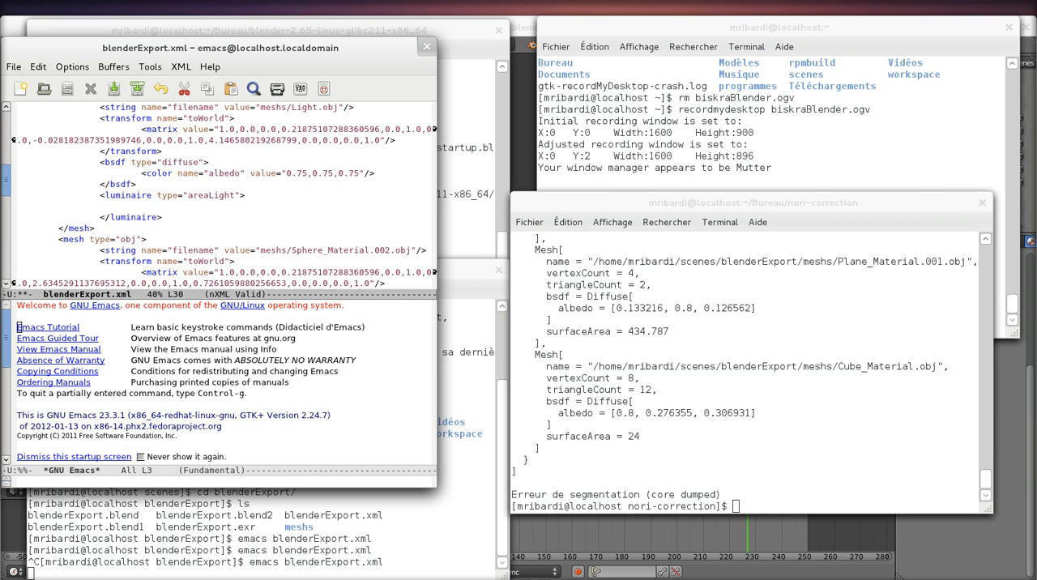
drag(107, 195, 176, 220)
click(223, 205)
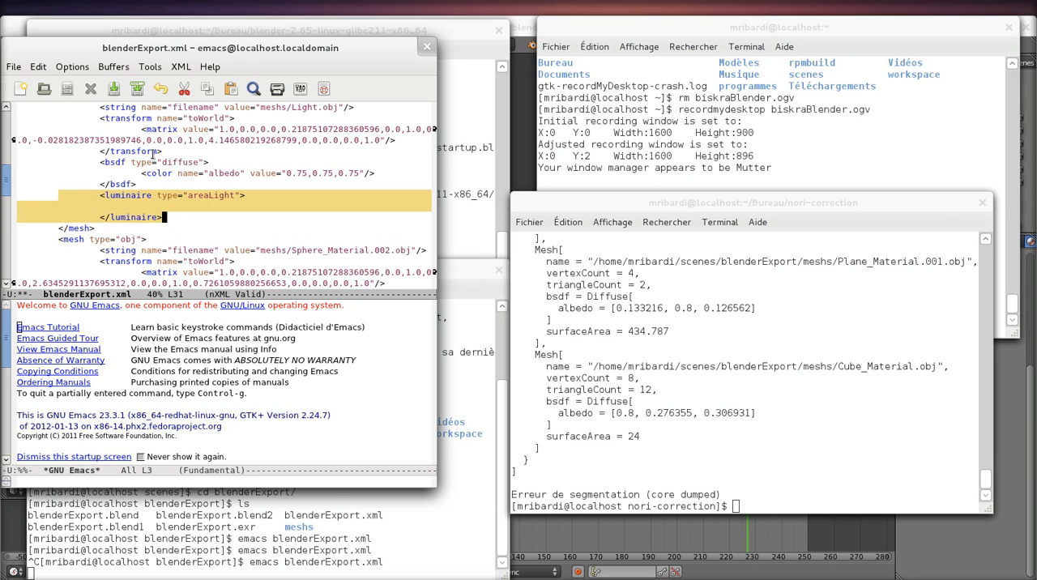
scroll(216, 205, up, 2)
scroll(193, 149, down, 2)
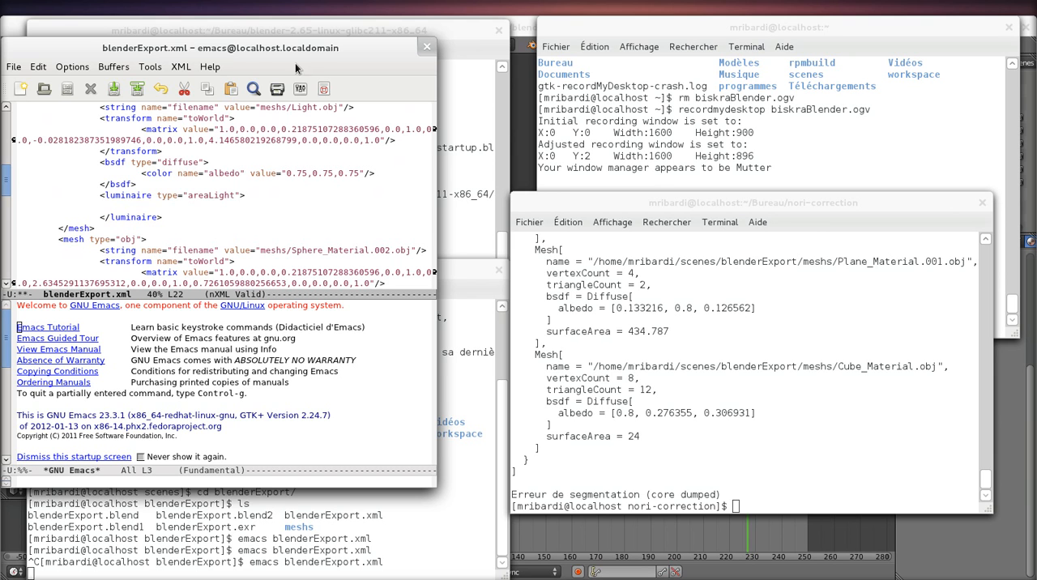
Step: Switch back to Blender with the blenderExport.blend scene
click(525, 30)
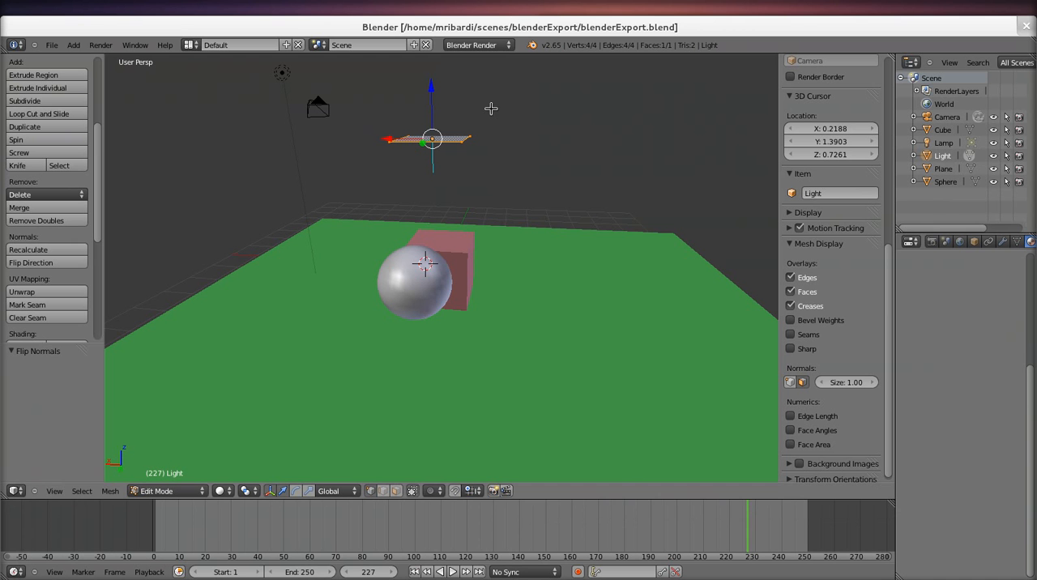
click(53, 45)
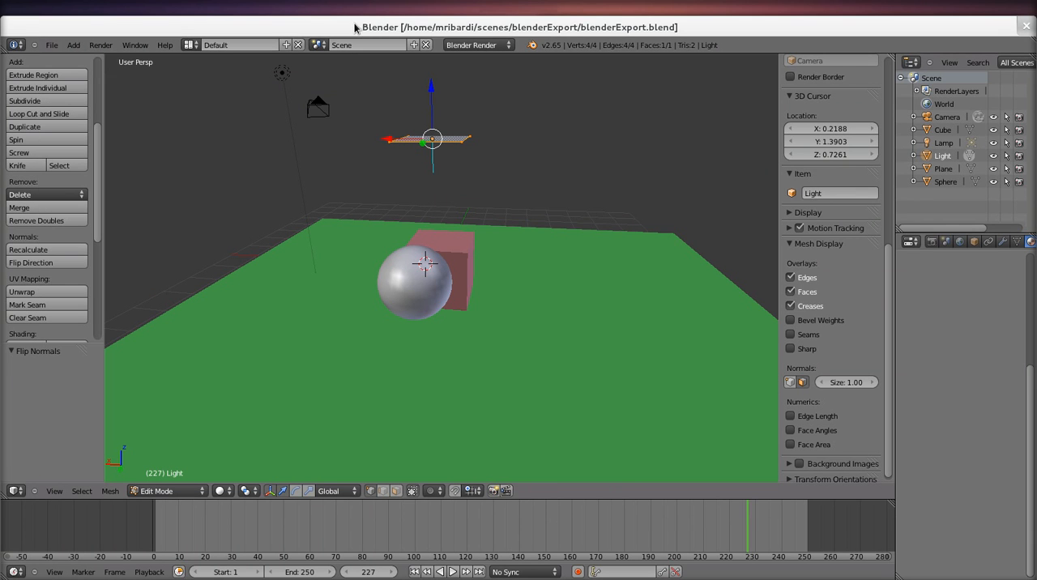